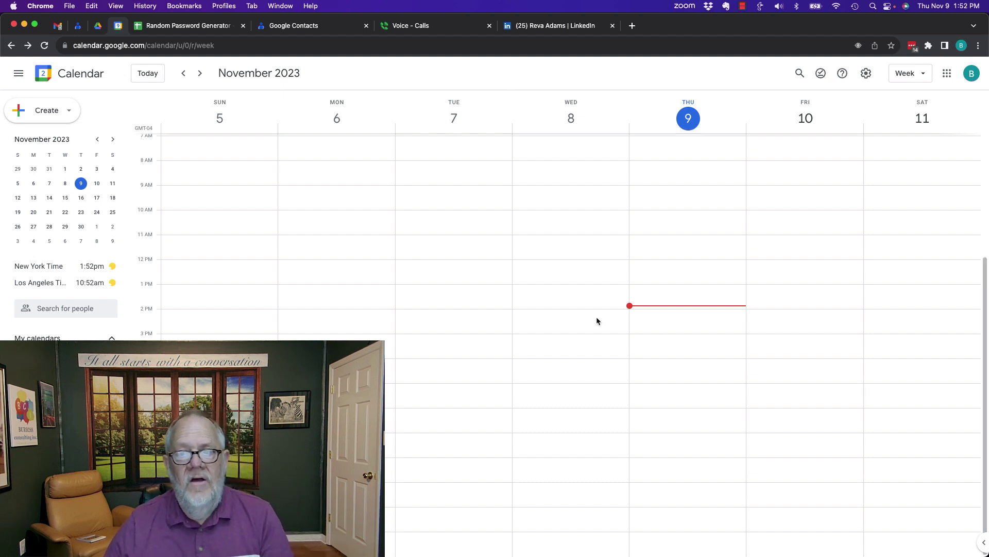
- Create a new event draft on Thursday, November 9, from 3:00 to 4:15pm
drag(666, 338, 667, 360)
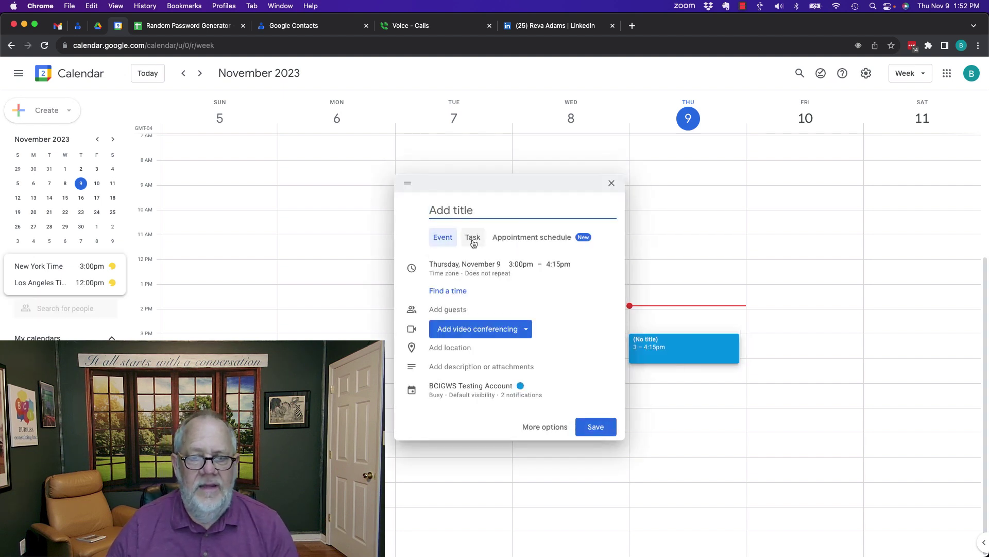
- Title the event as a talk with the contact, add their e-mail as a guest, and save without invitations
text(Taelk)
key(BackSpace)
key(BackSpace)
key(BackSpace)
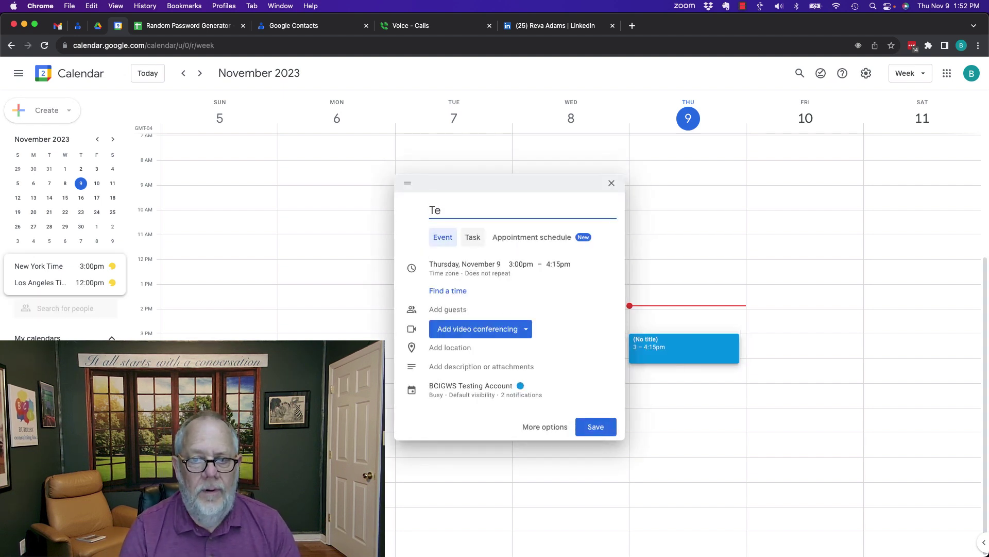
text(lk with Teddy)
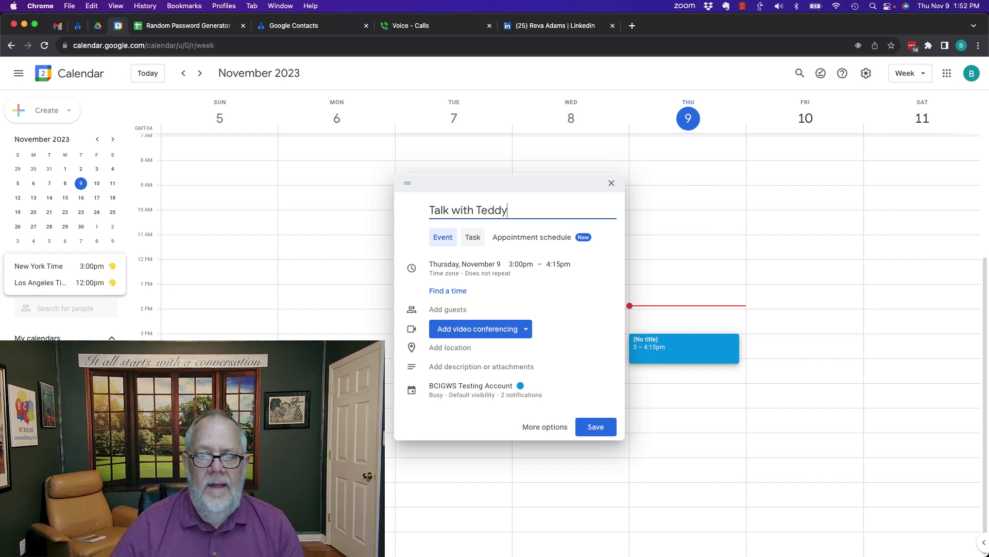
click(447, 309)
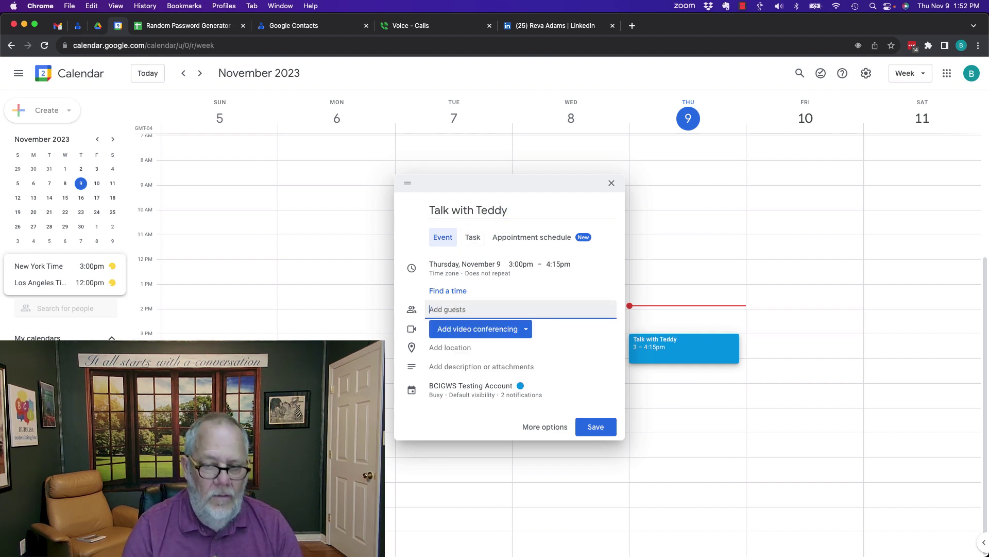
key(super+v)
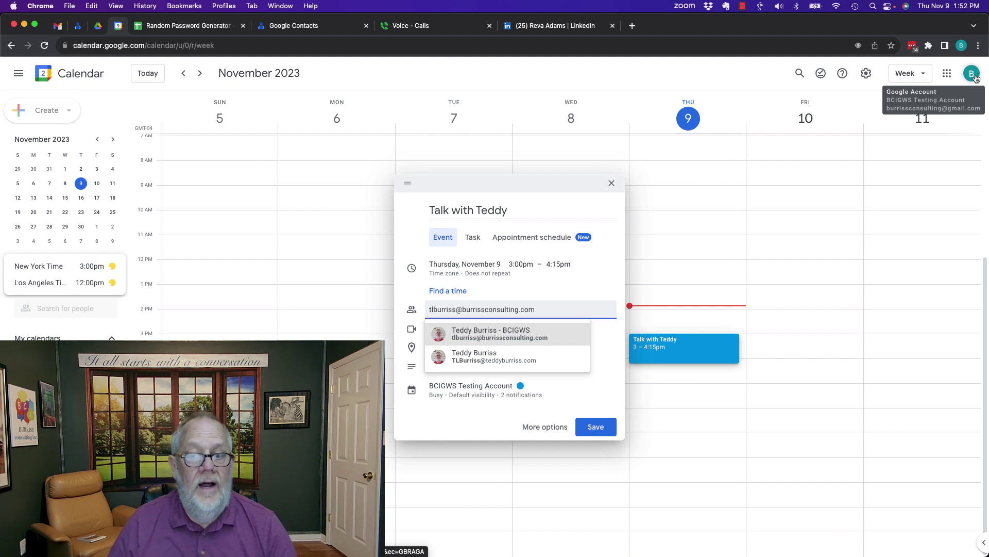
click(474, 338)
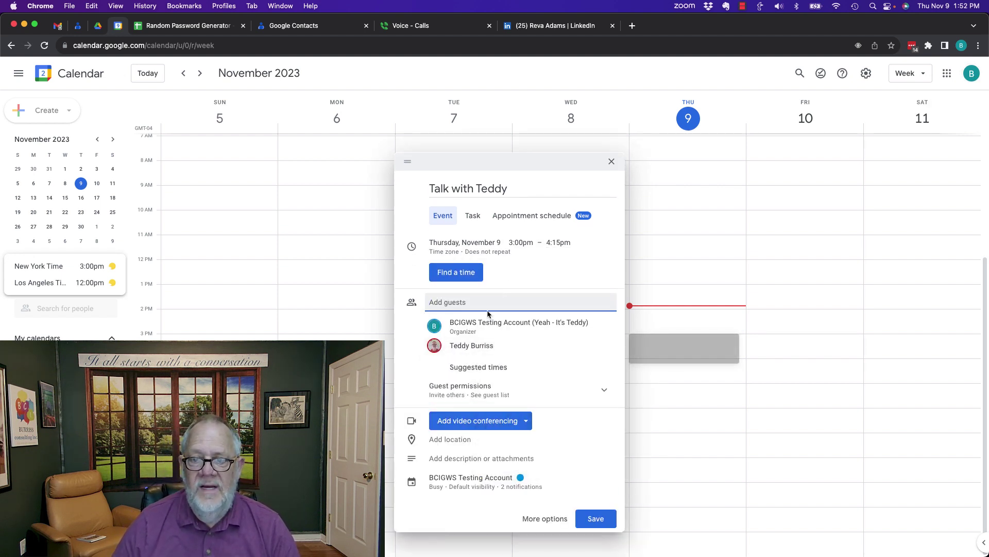
click(600, 524)
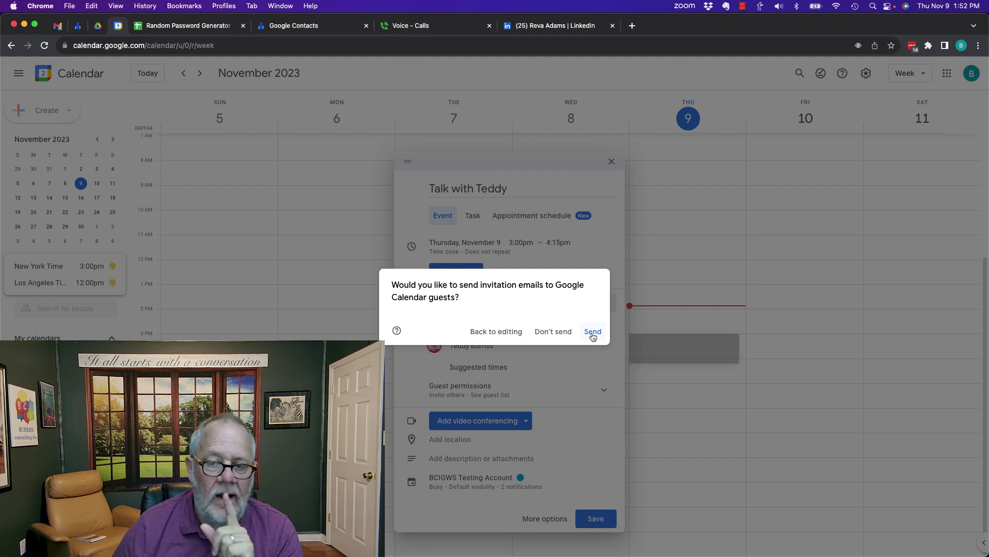
click(553, 333)
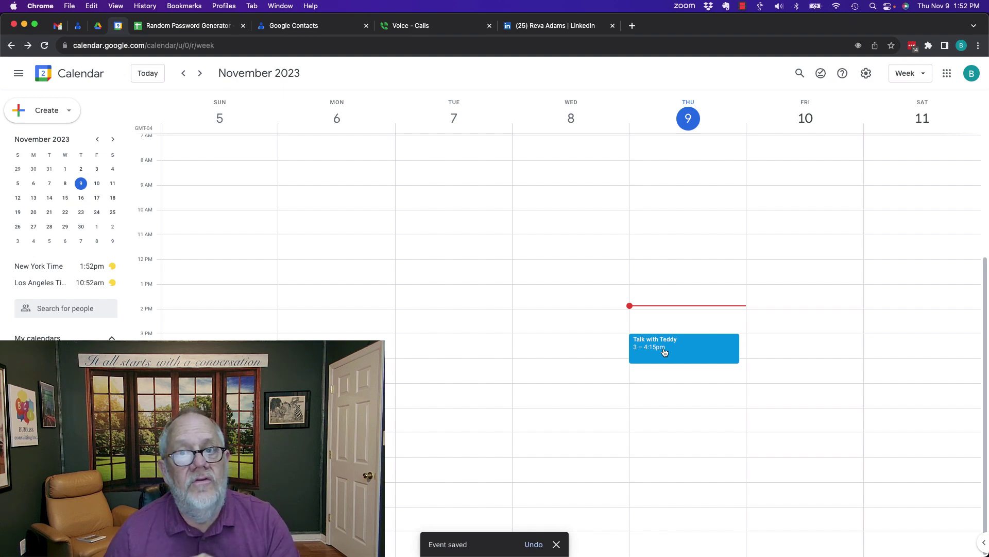
- Switch to the guest's browser window and bring up their Gmail inbox
key(super+grave)
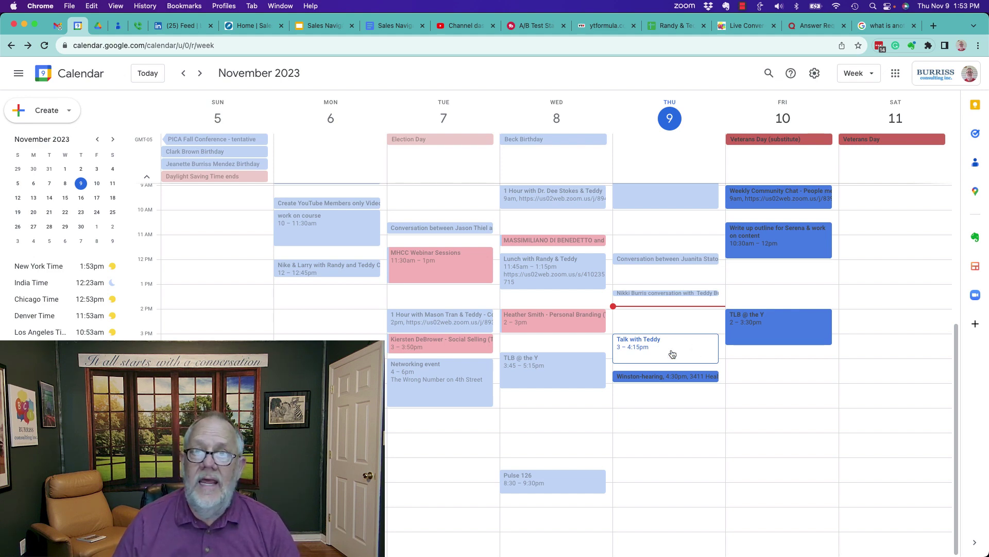
click(56, 25)
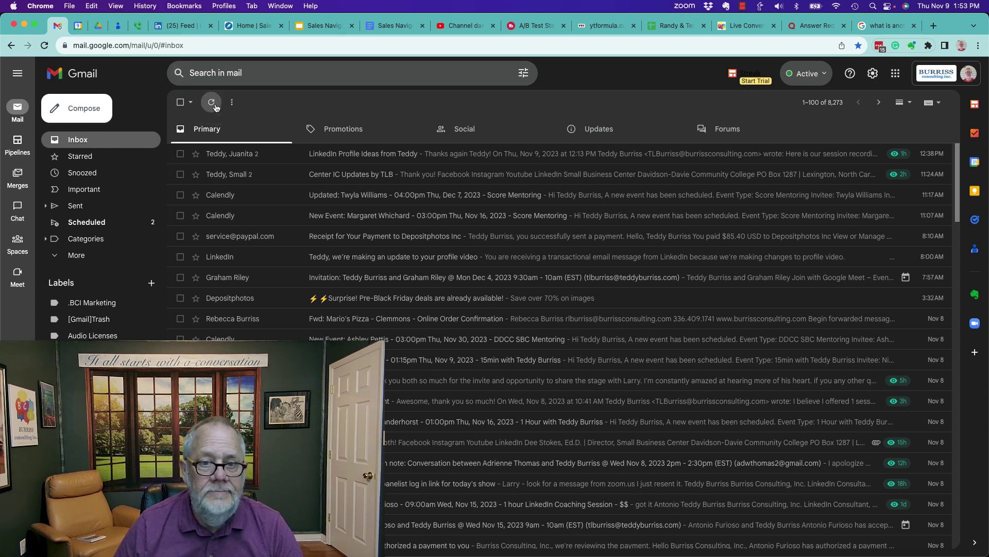
- Scroll through the guest's inbox, then return to their calendar week view
scroll(370, 319, down, 3)
scroll(370, 320, up, 3)
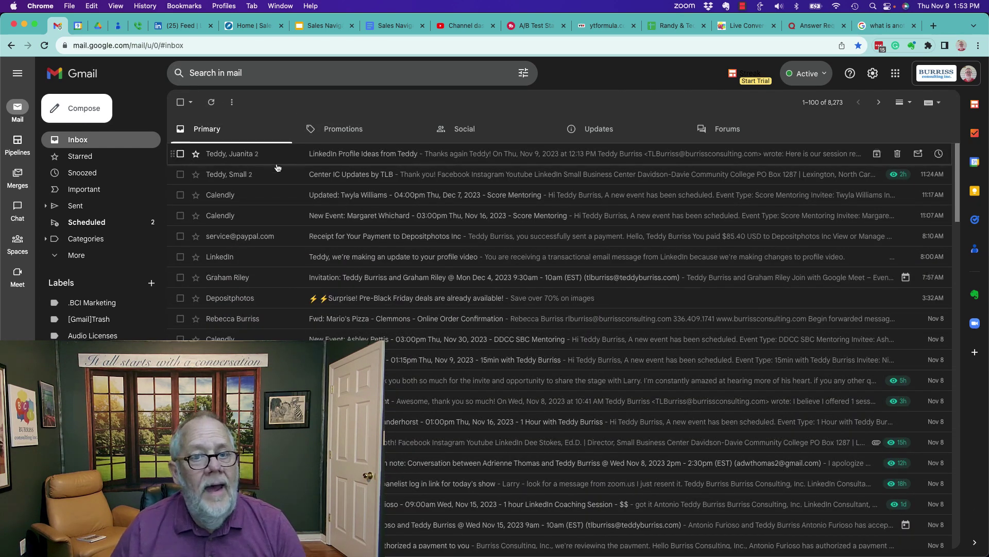
click(78, 25)
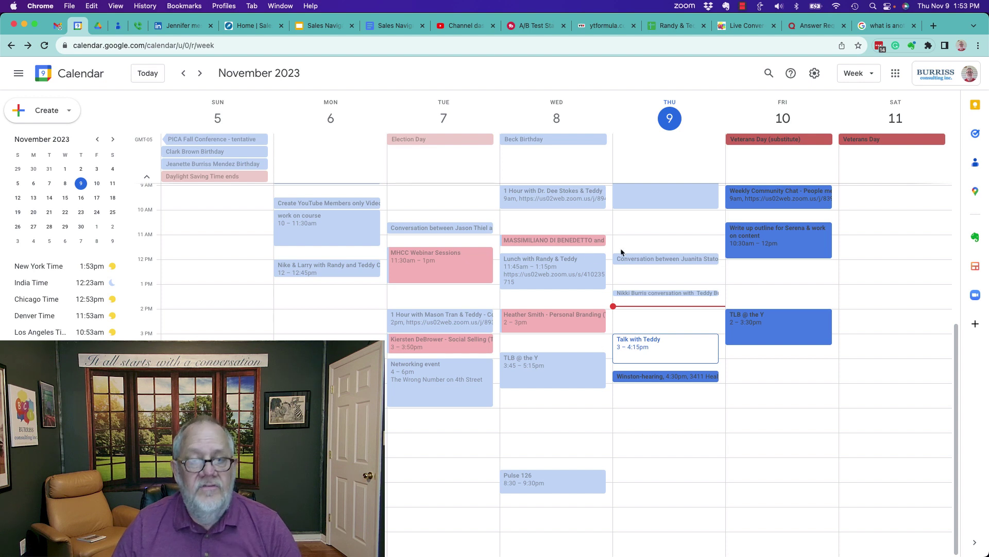
- Accept the Thursday talk as the guest, then open the event in the organizer's calendar
click(662, 352)
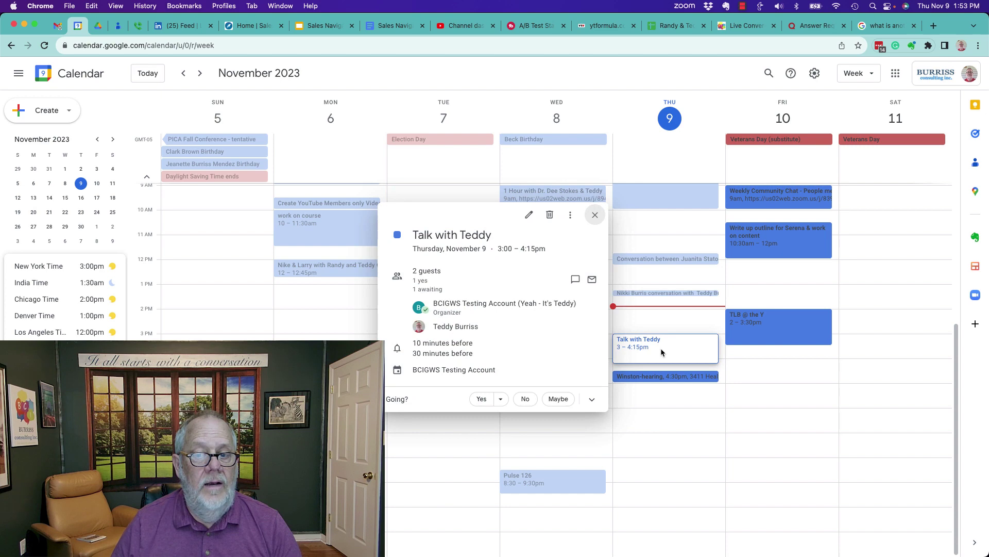
click(481, 399)
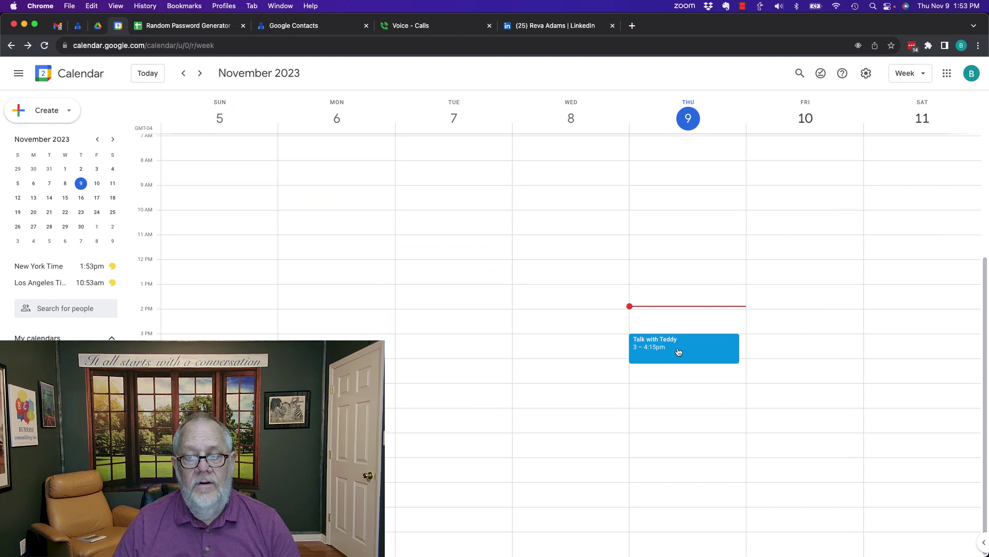
click(678, 352)
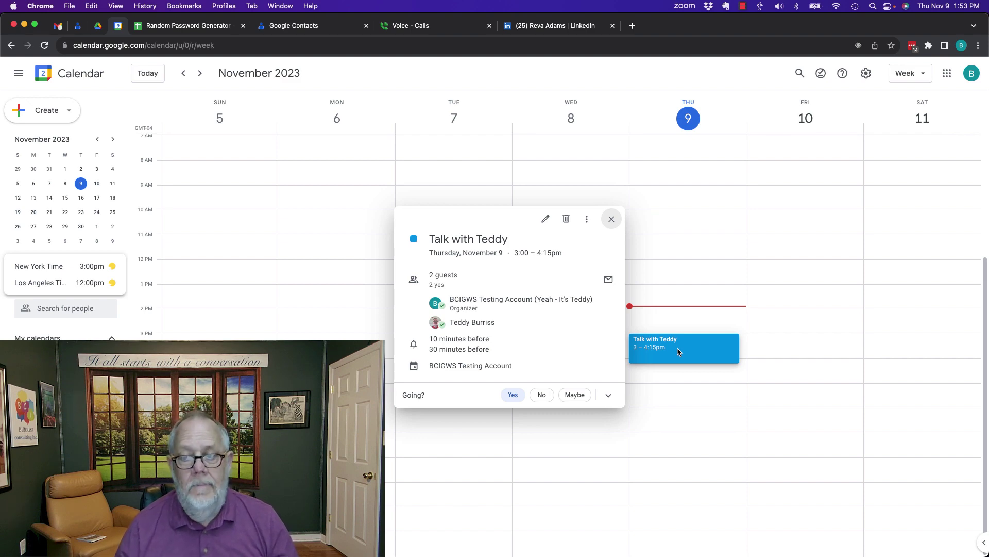
- In the full event editor, extend the title to end with 'about DustBunnies'
click(545, 218)
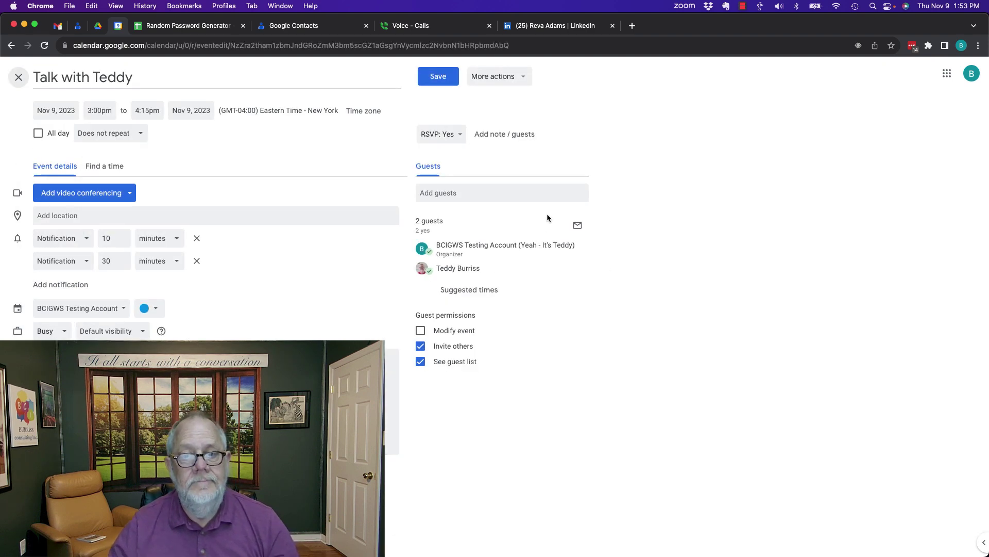
click(148, 77)
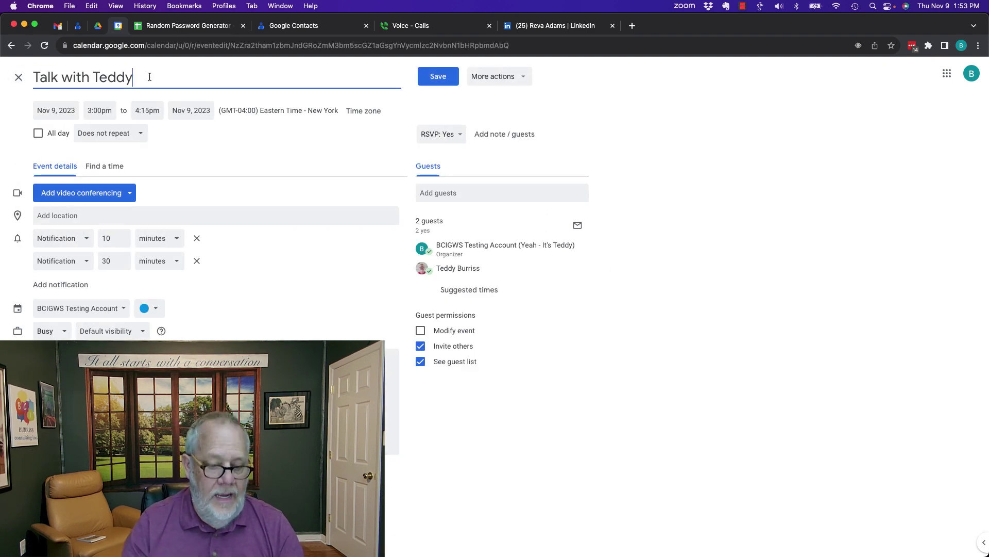
text(Burriss about)
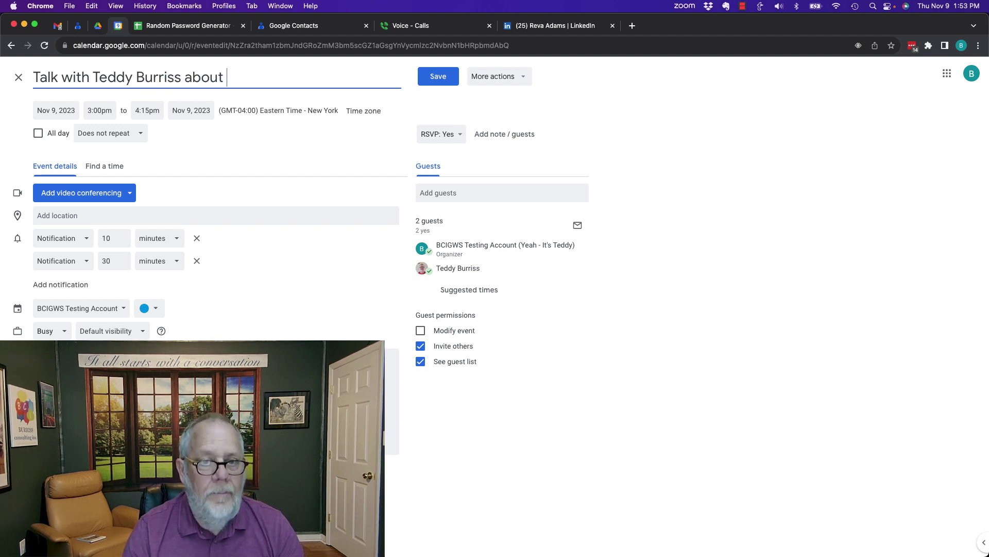
text( Cu)
key(BackSpace)
key(BackSpace)
text(Du)
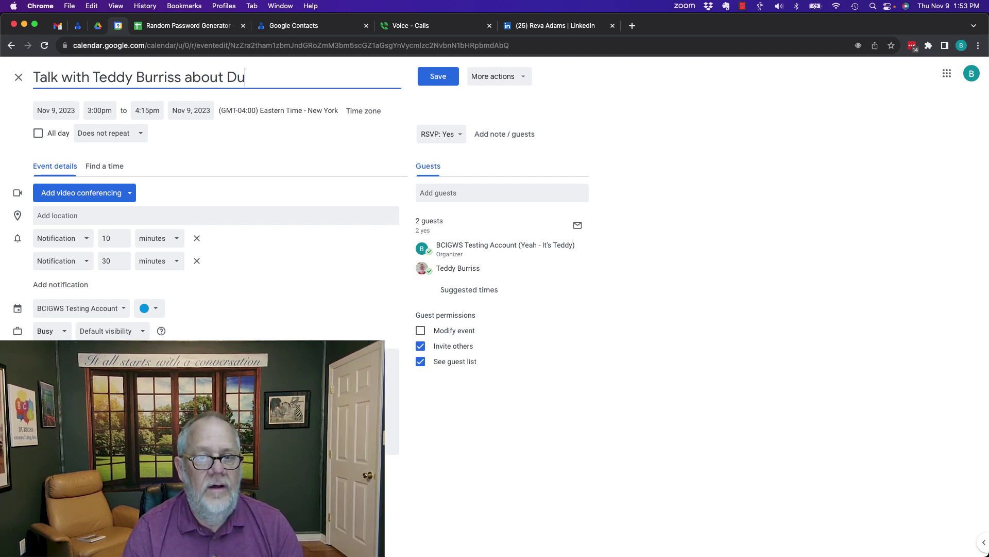
text(stBunnies)
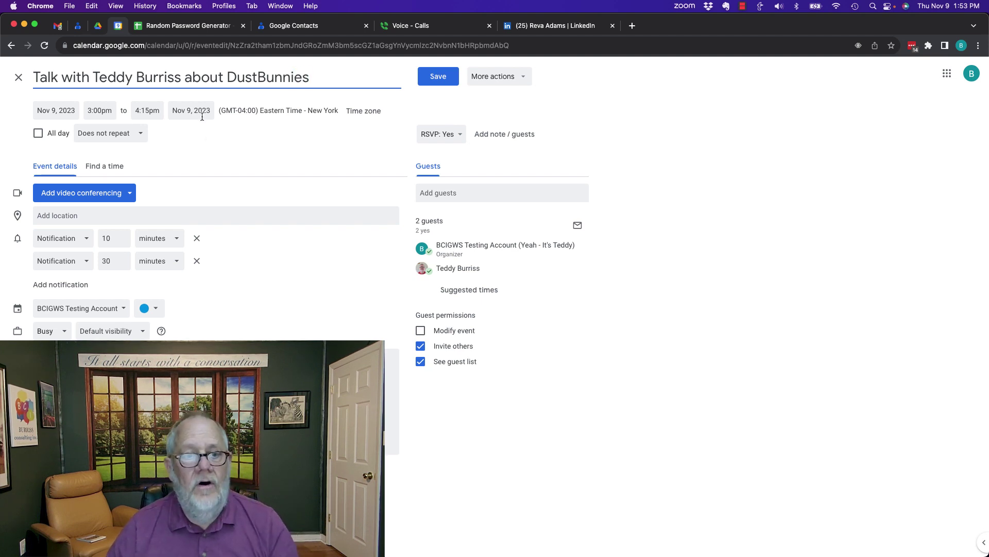
- Attach a Google Meet link and save, sending update emails to the existing guests
click(112, 196)
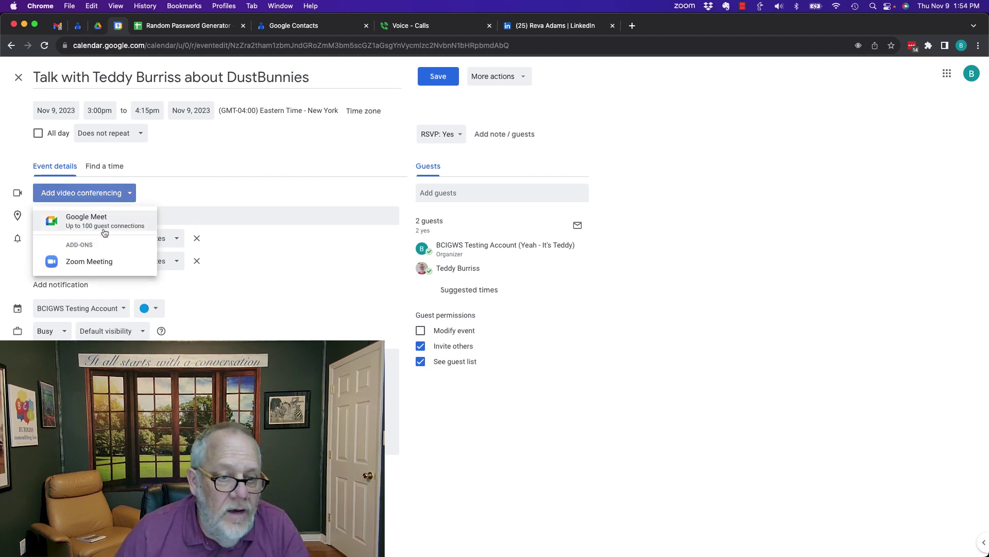
click(71, 222)
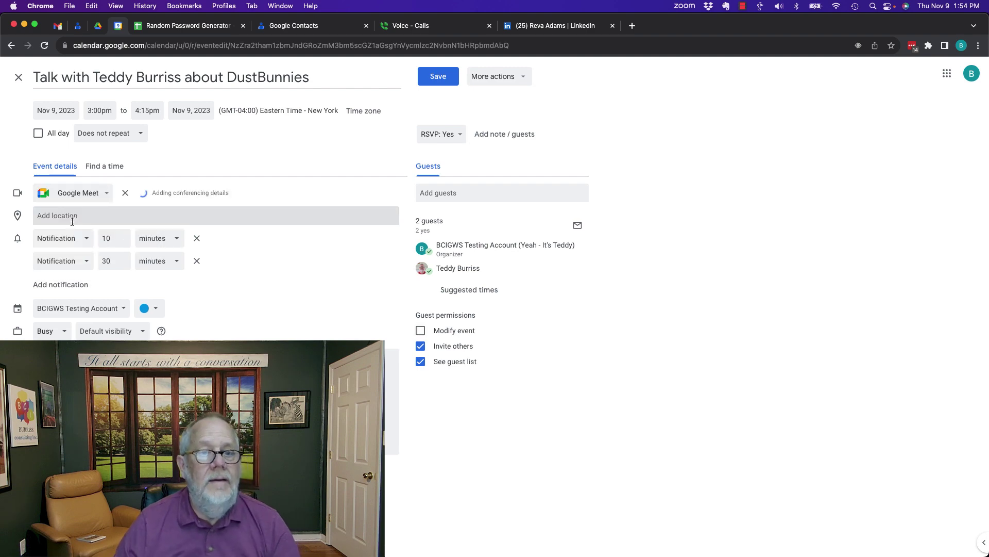
click(439, 77)
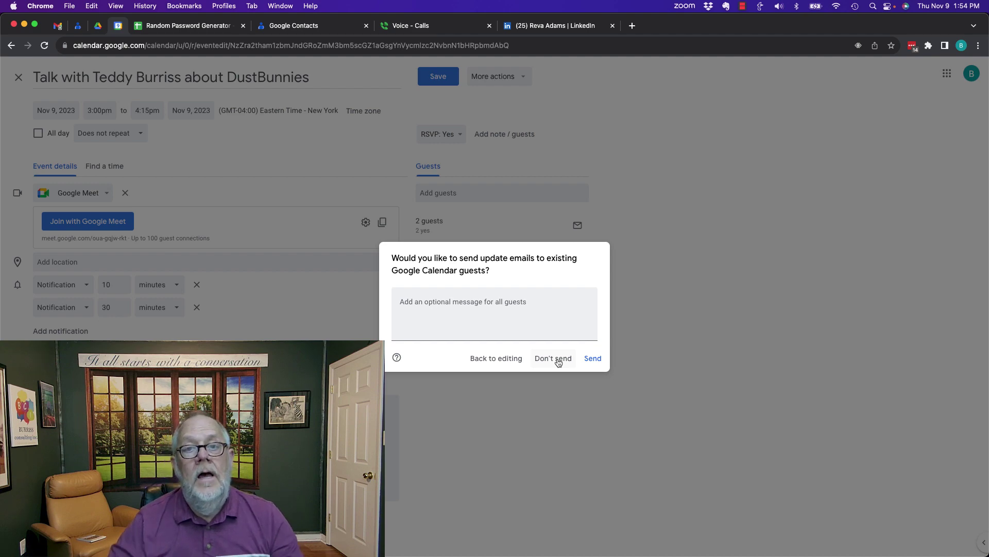
click(594, 358)
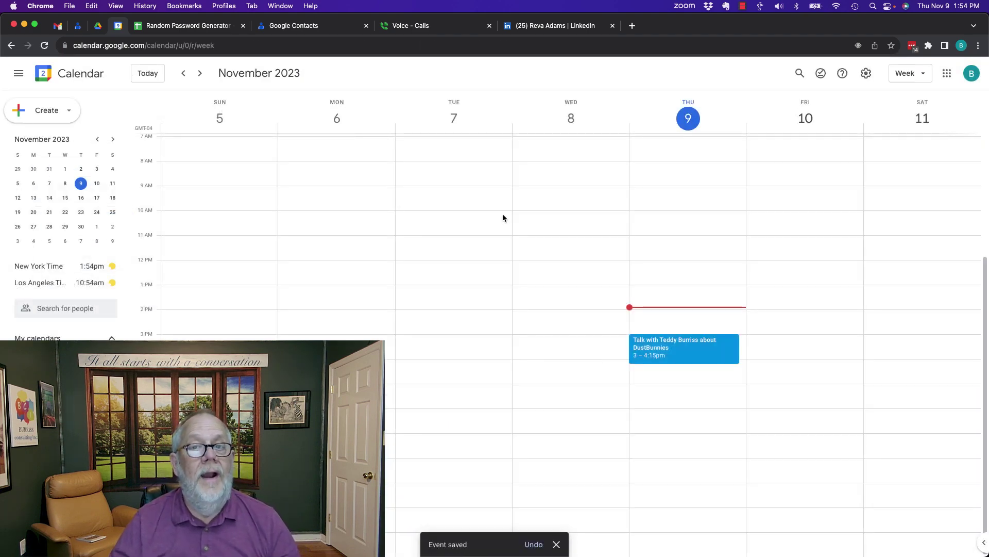
key(super+grave)
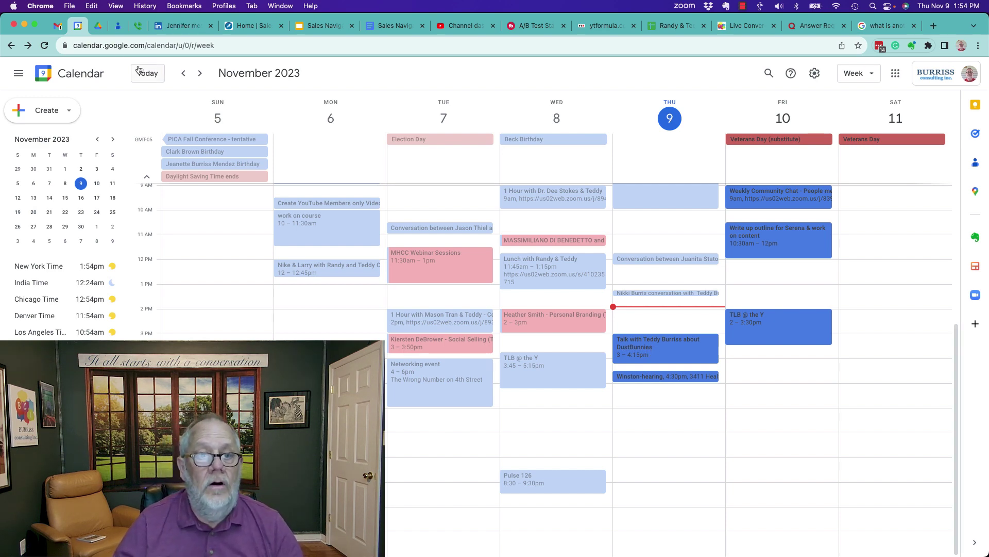
- Open the 'Updated invitation' email, highlighting its subject and changed-details list, then return to the inbox
click(57, 28)
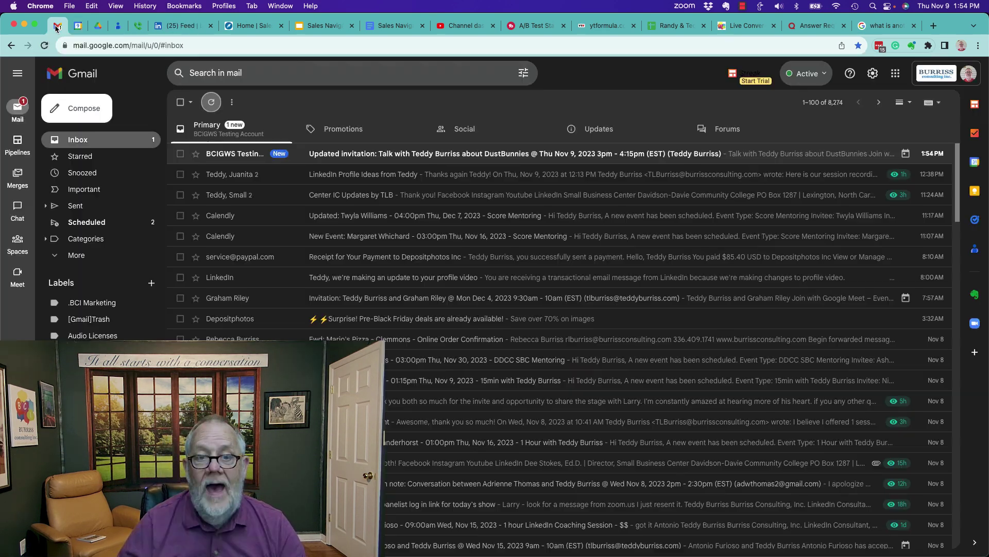
click(352, 156)
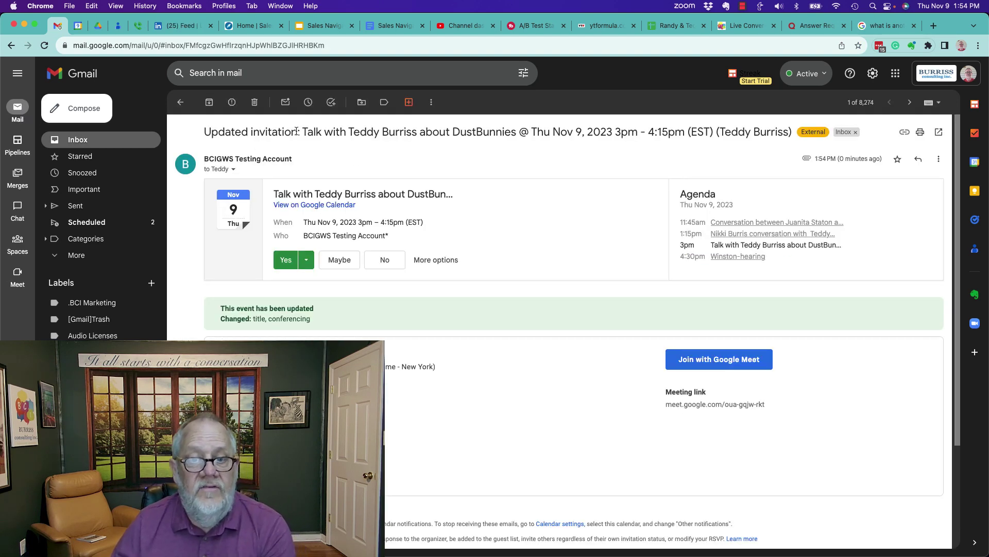
drag(297, 131, 202, 132)
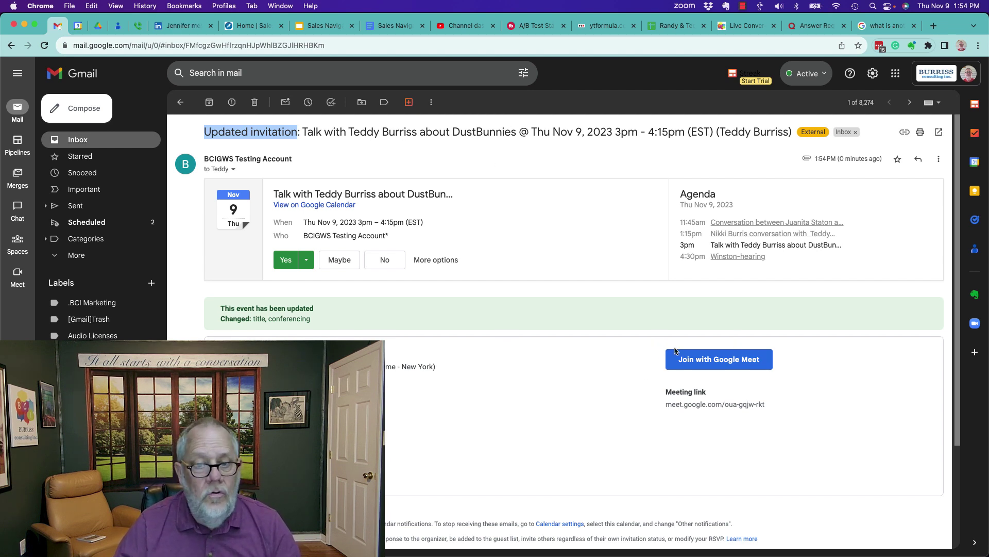
click(759, 348)
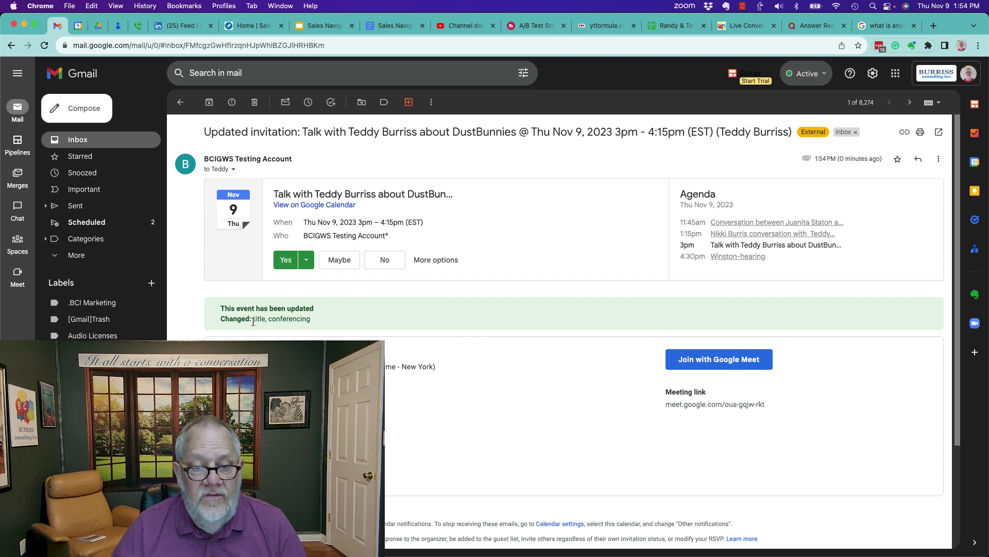
drag(253, 322, 319, 324)
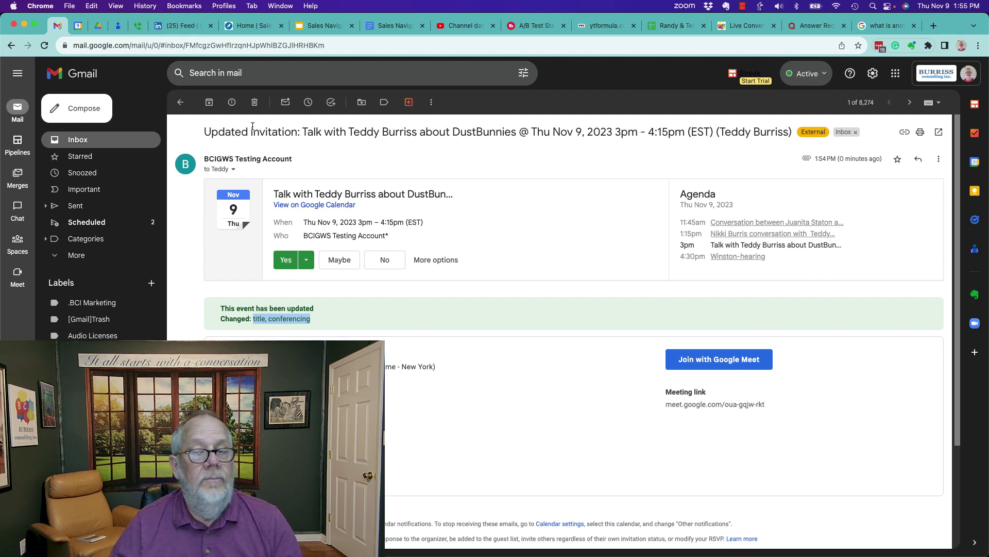
click(180, 102)
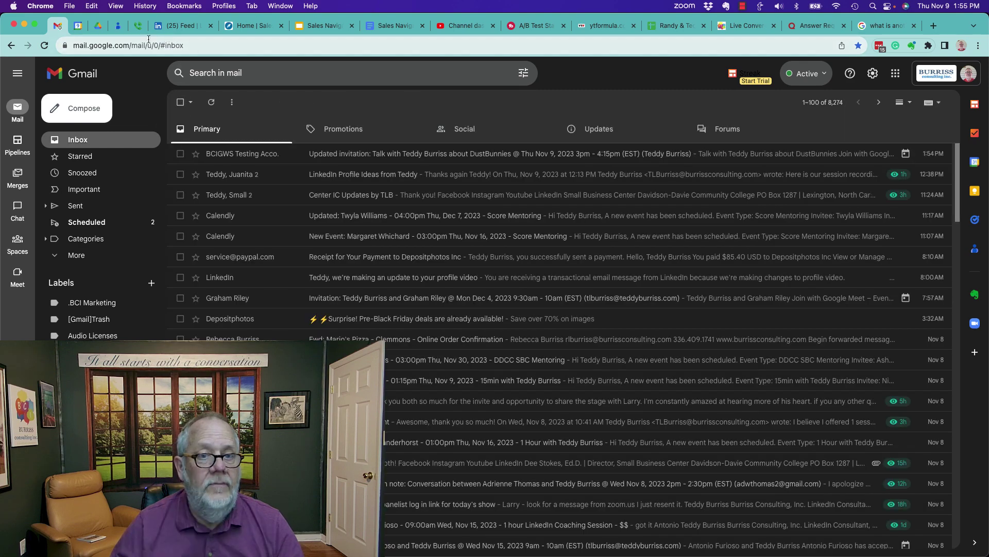
click(226, 6)
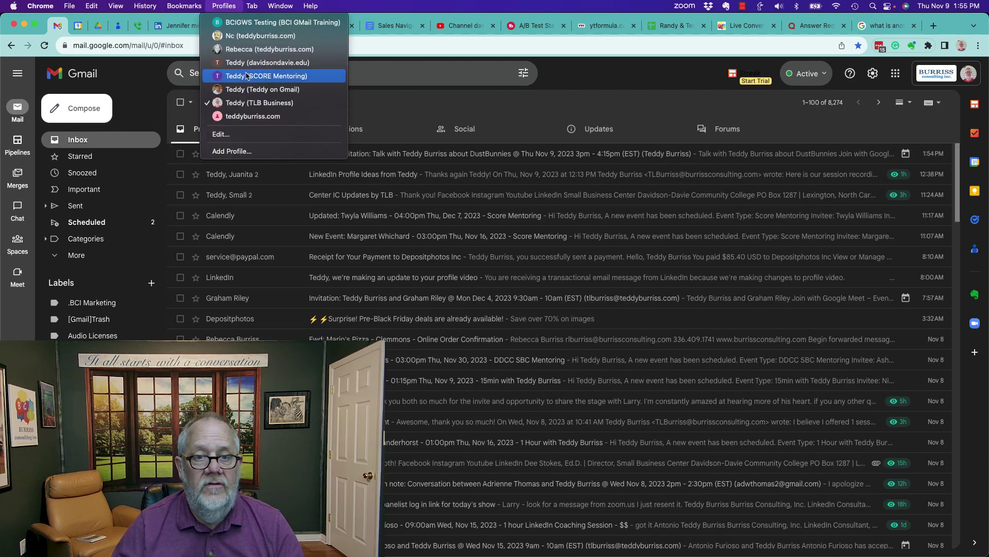
- From the BCIGWS Testing profile, add the BCIGWS account contact as third guest and save
click(279, 24)
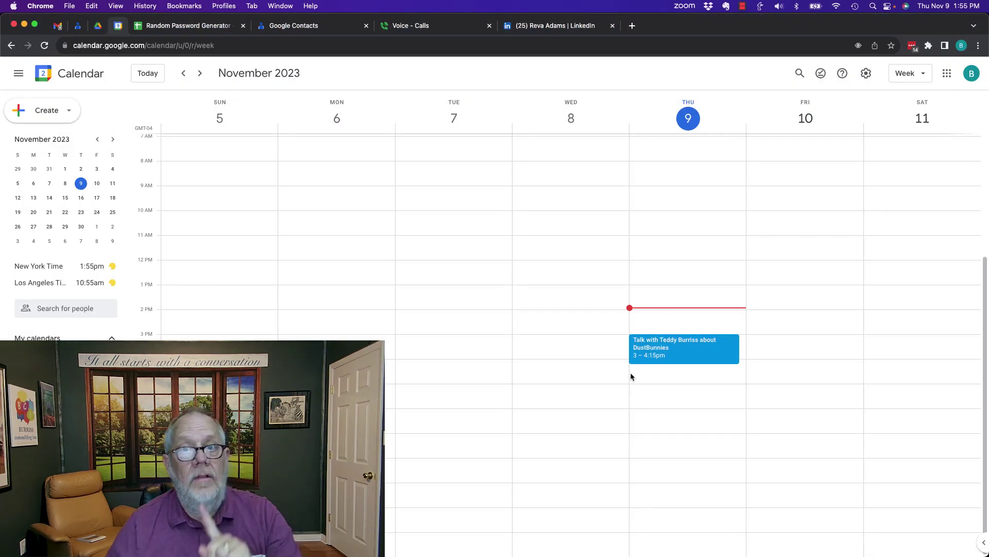
click(653, 359)
click(546, 195)
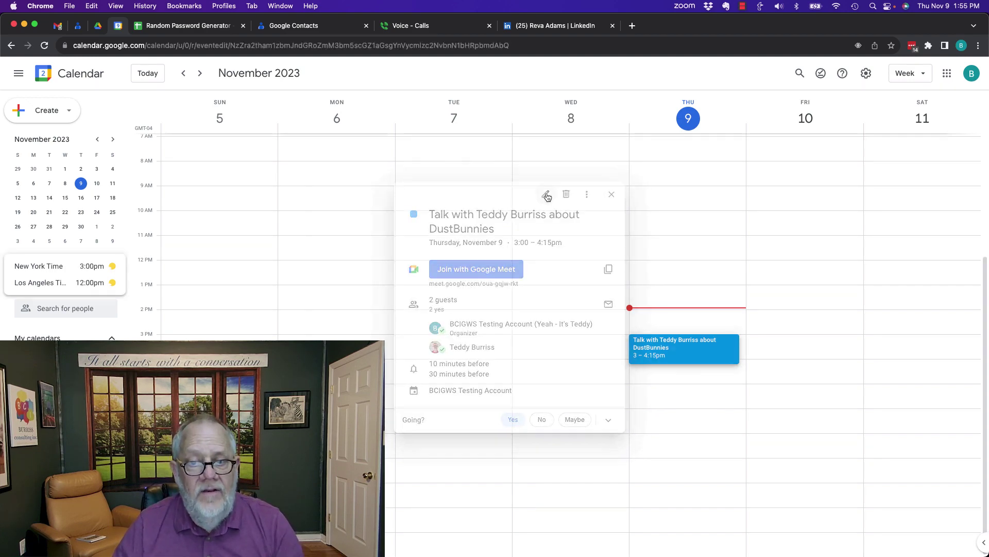
click(459, 194)
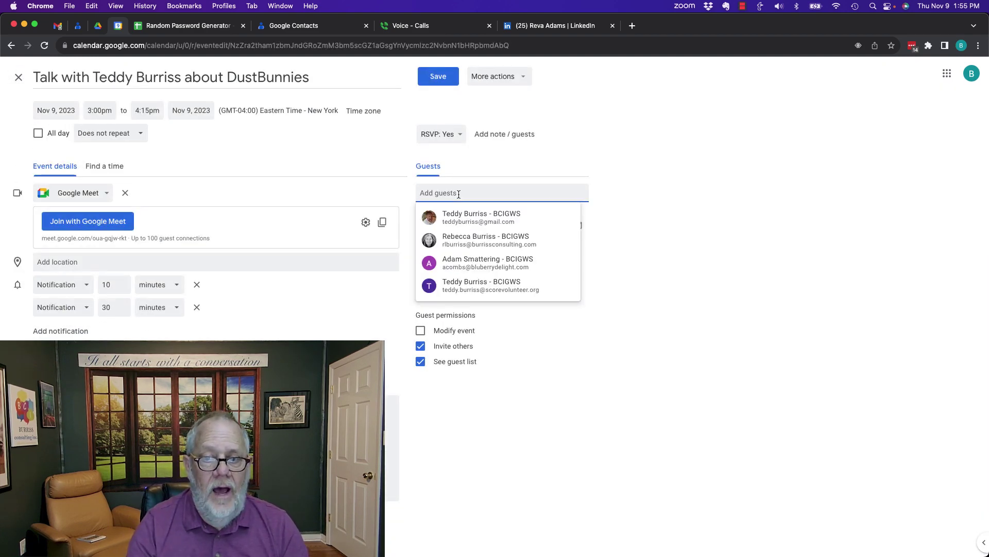
click(472, 285)
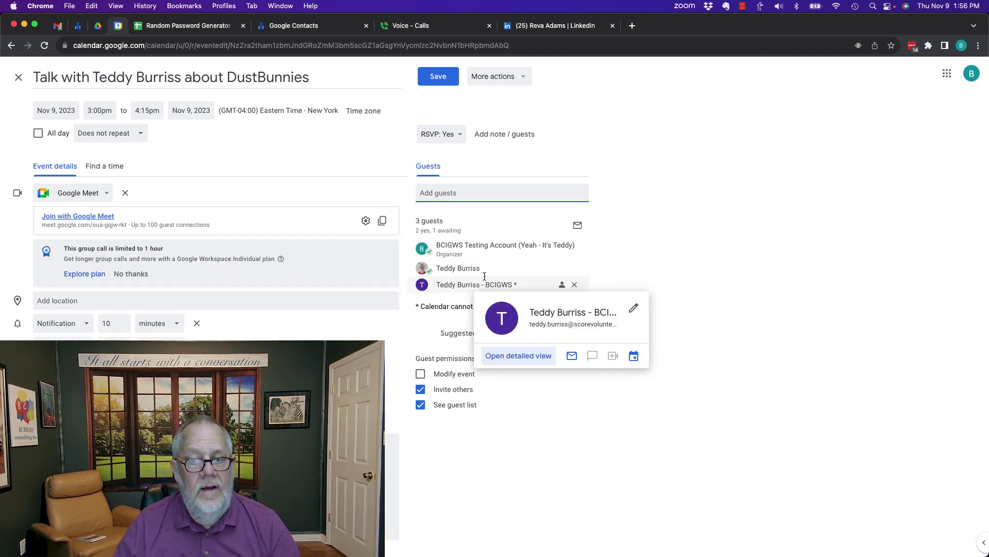
click(438, 79)
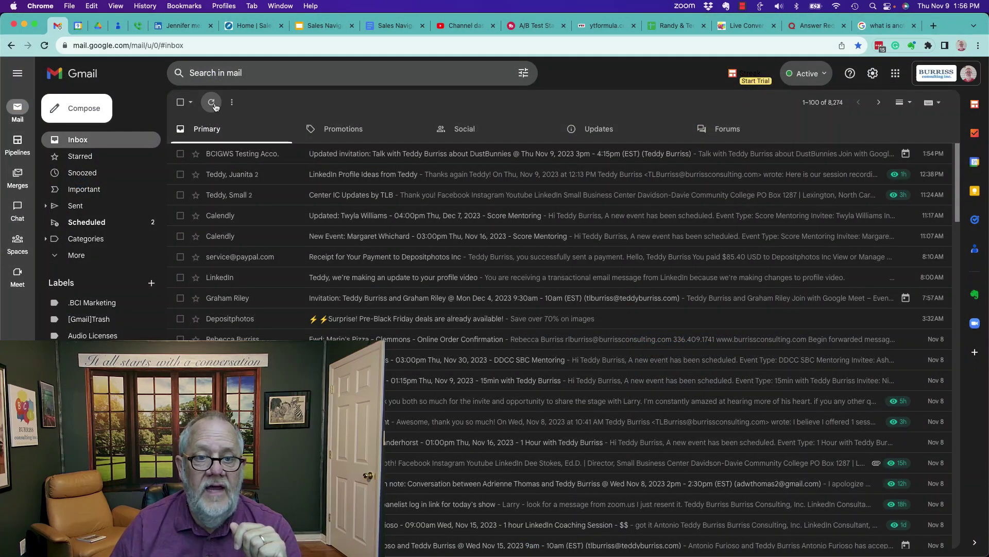
click(212, 102)
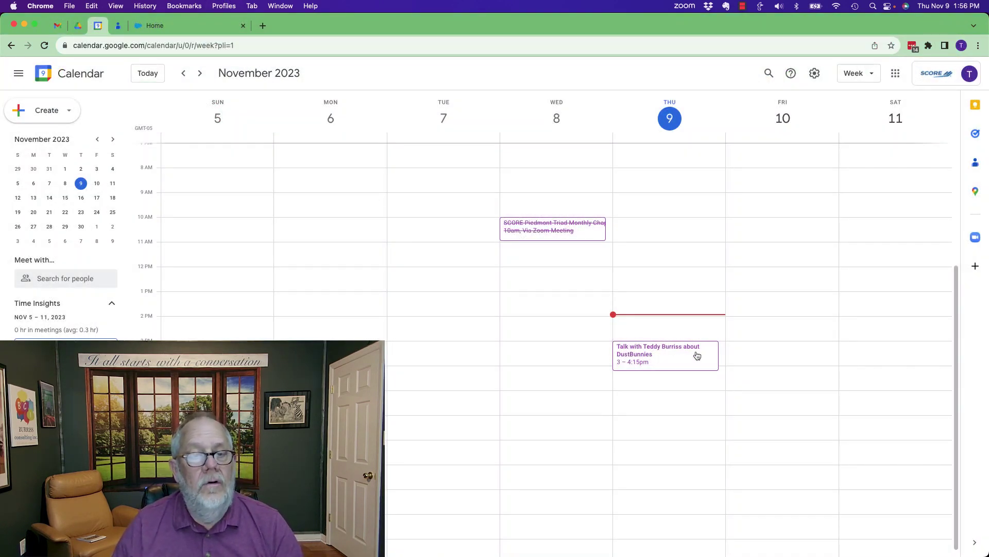
- Check the new guest's Gmail for the invitation, then return to the BCIGWS Testing calendar
click(57, 28)
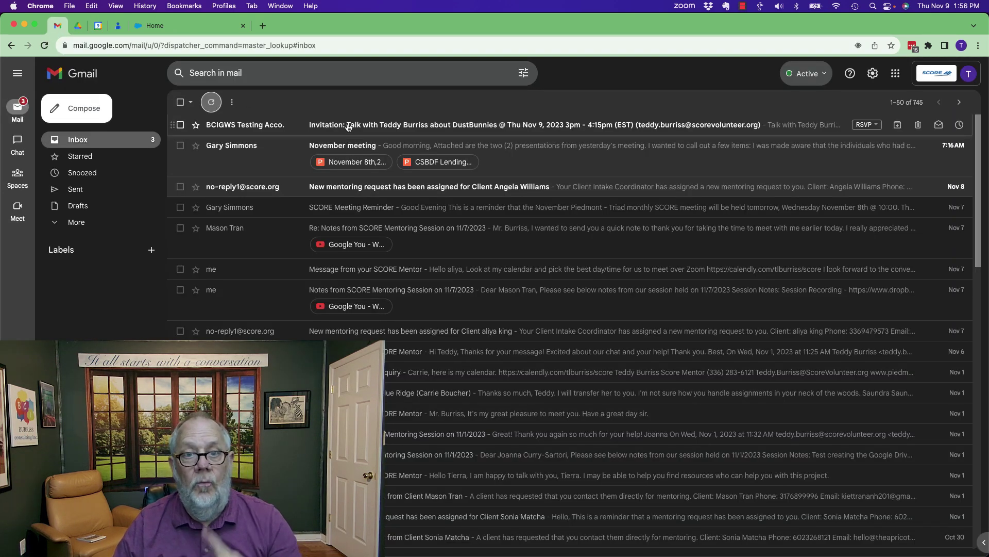
click(224, 6)
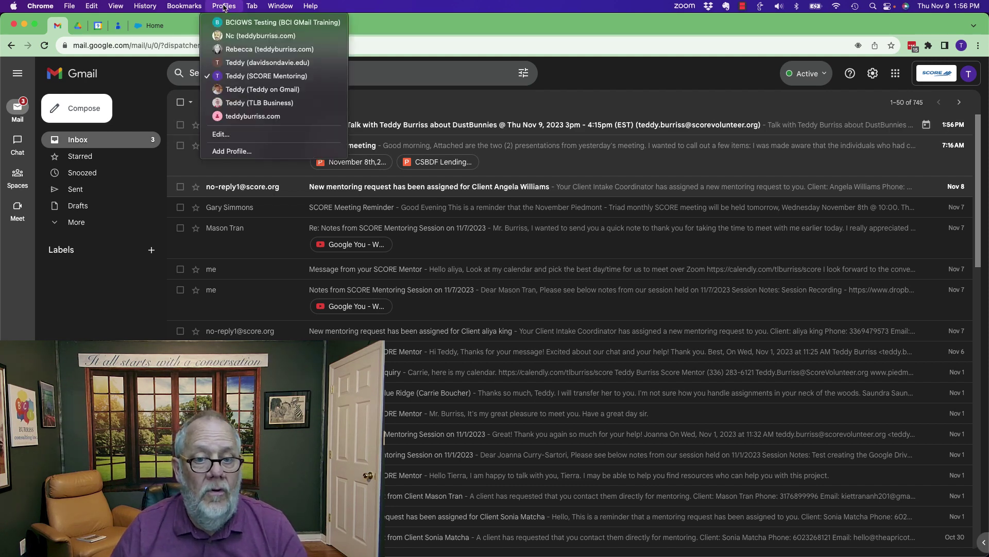
click(253, 22)
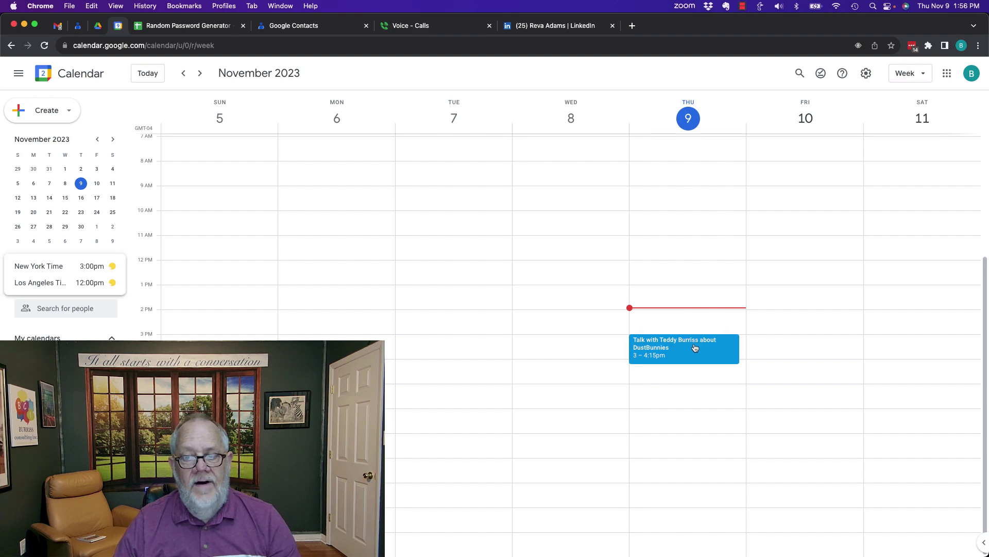
- Edit the DustBunnies talk to add 'Make sure we talk about the process' and save silently
click(698, 348)
click(546, 154)
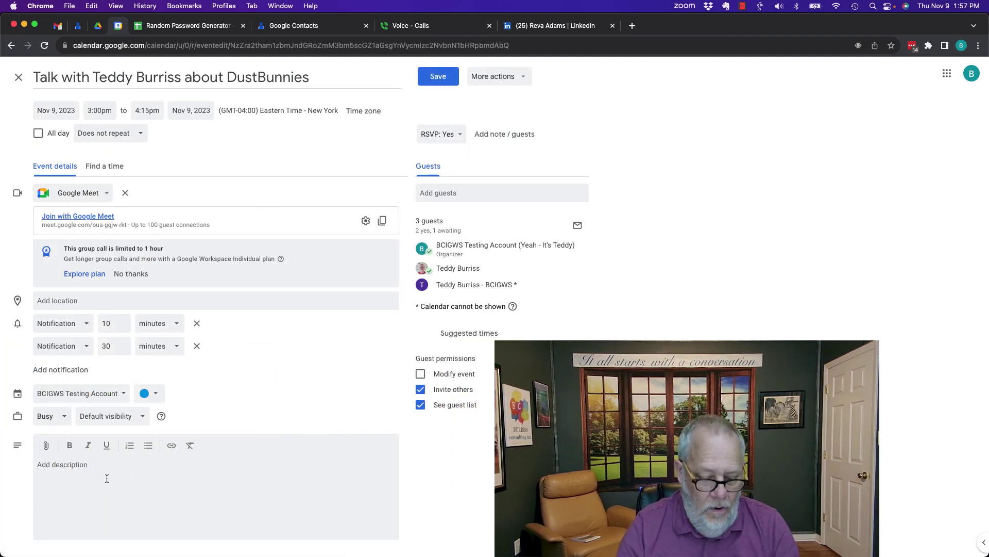
text(Make sure we)
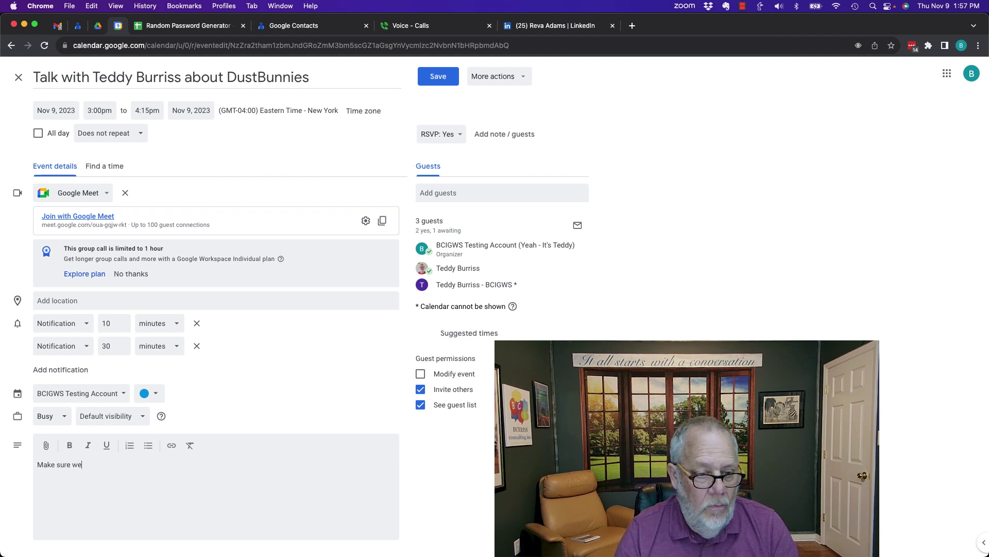
text( talk about )
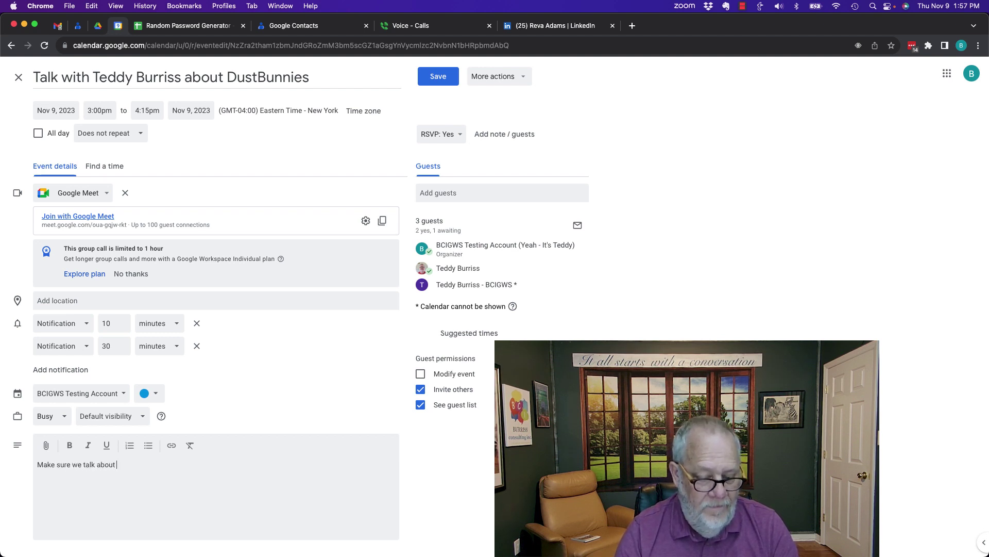
text(the process)
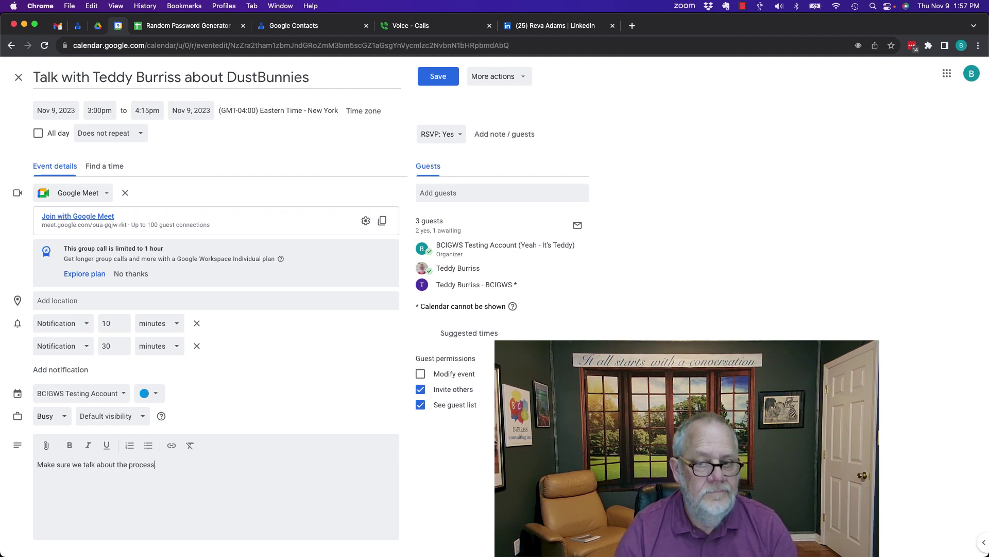
click(438, 77)
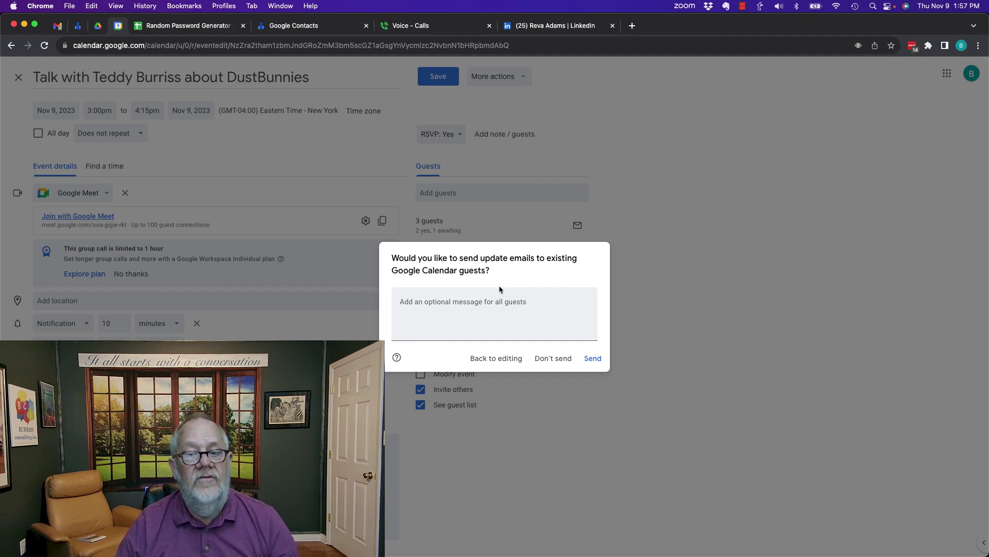
click(556, 358)
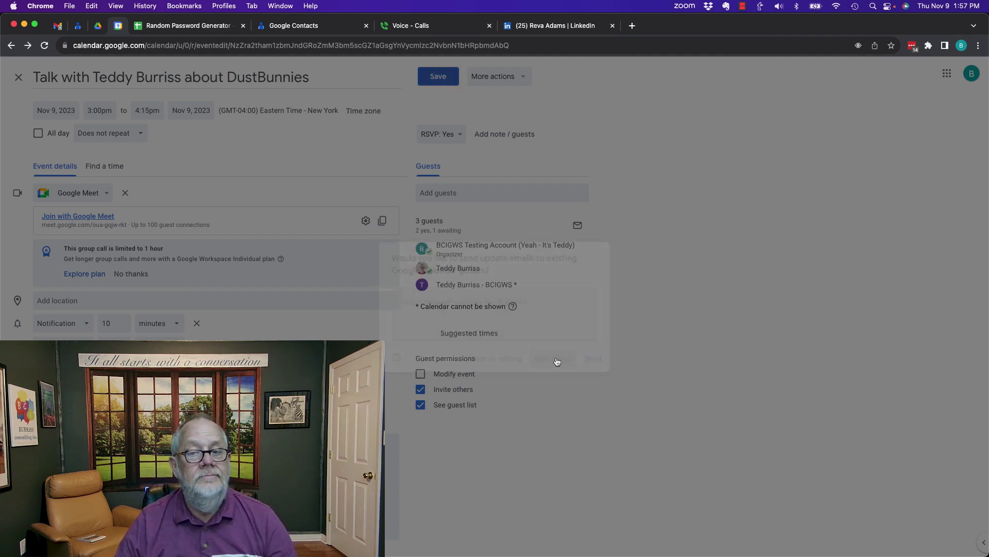
- Switch to the SCORE Mentoring browser profile and return to its calendar week view
click(220, 9)
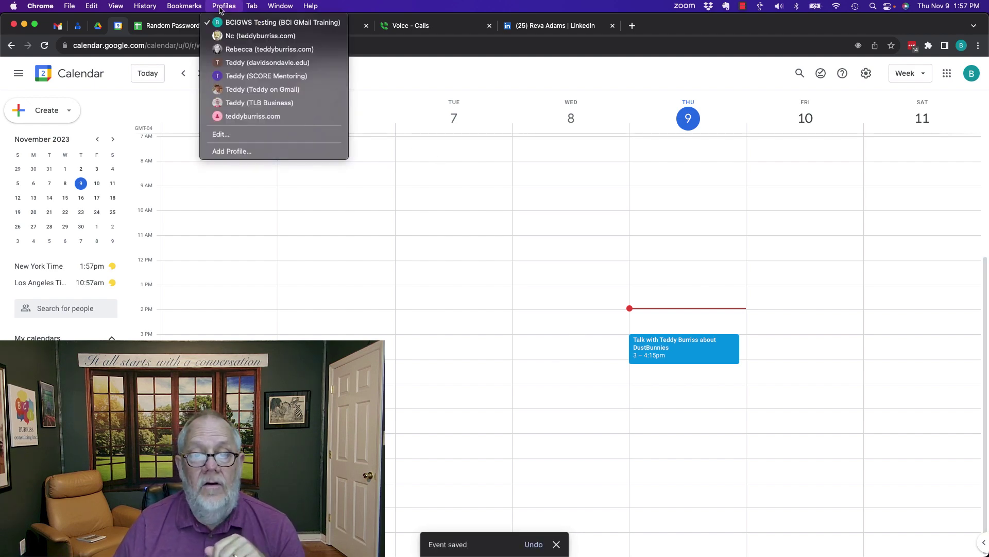
click(268, 76)
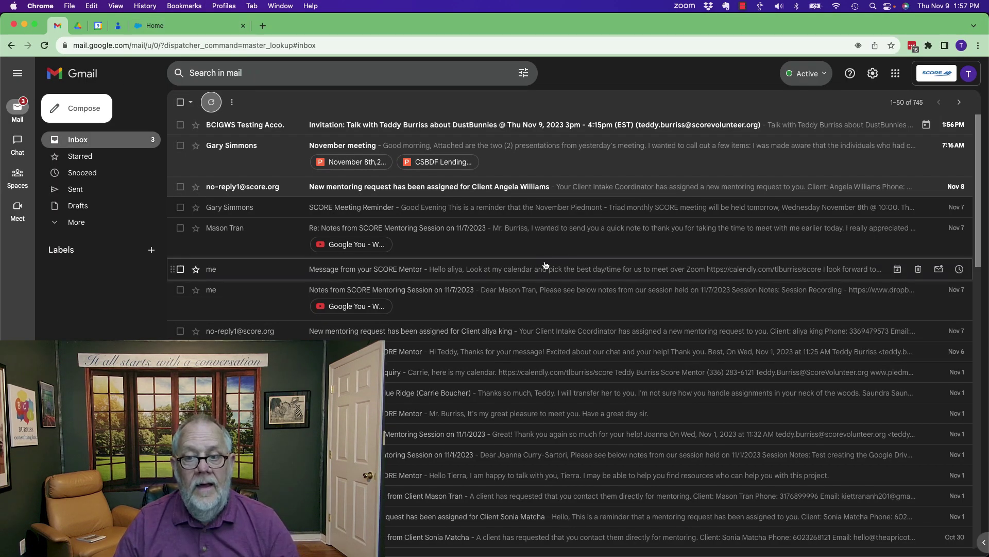
click(98, 26)
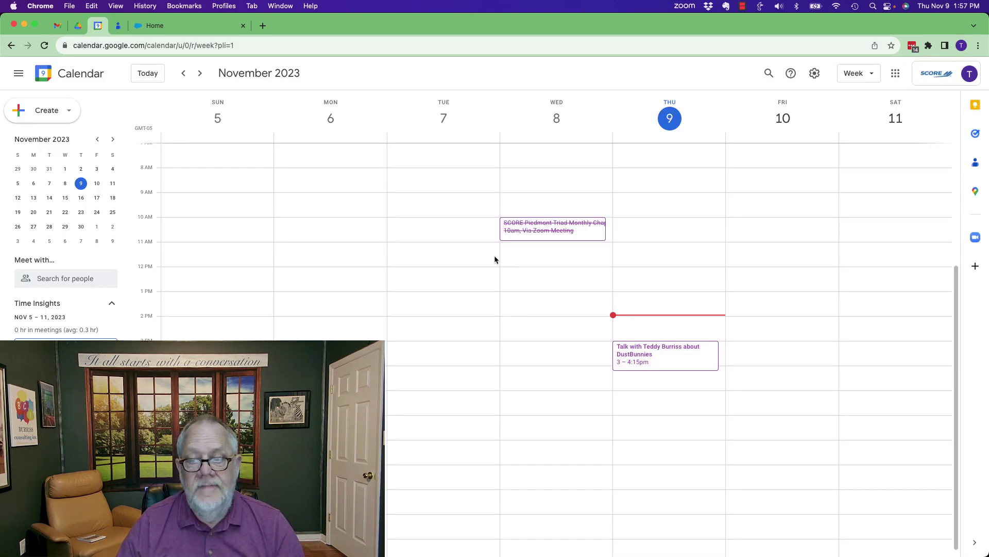
- Open the DustBunnies talk, review its description text, and close the details
click(653, 356)
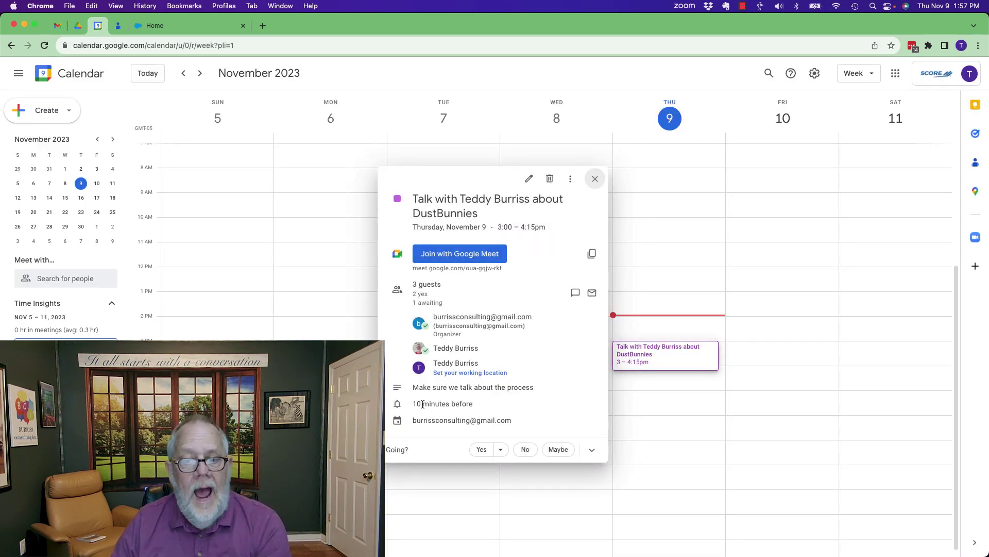
drag(417, 391, 514, 387)
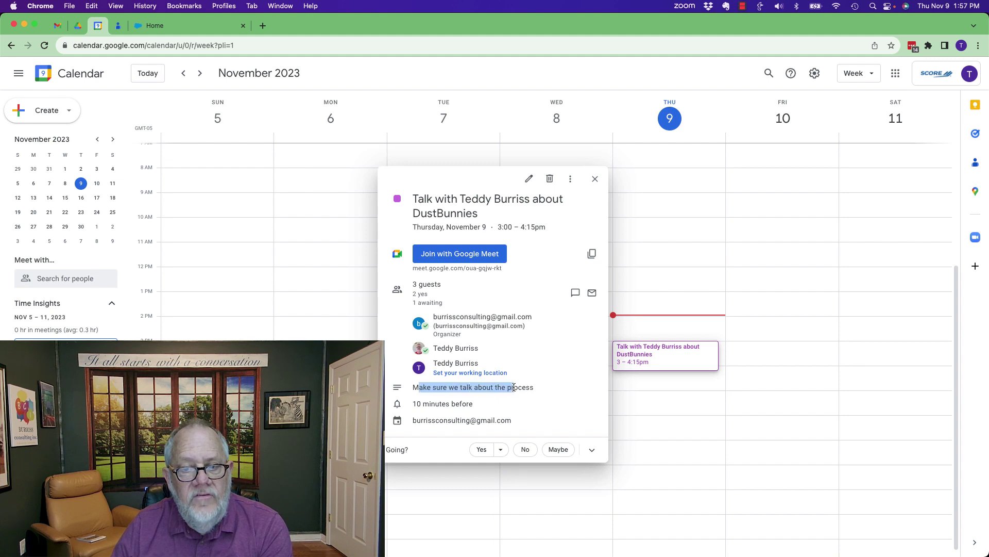
click(600, 180)
- Switch to the BCIGWS Testing profile's Google Calendar window
click(57, 27)
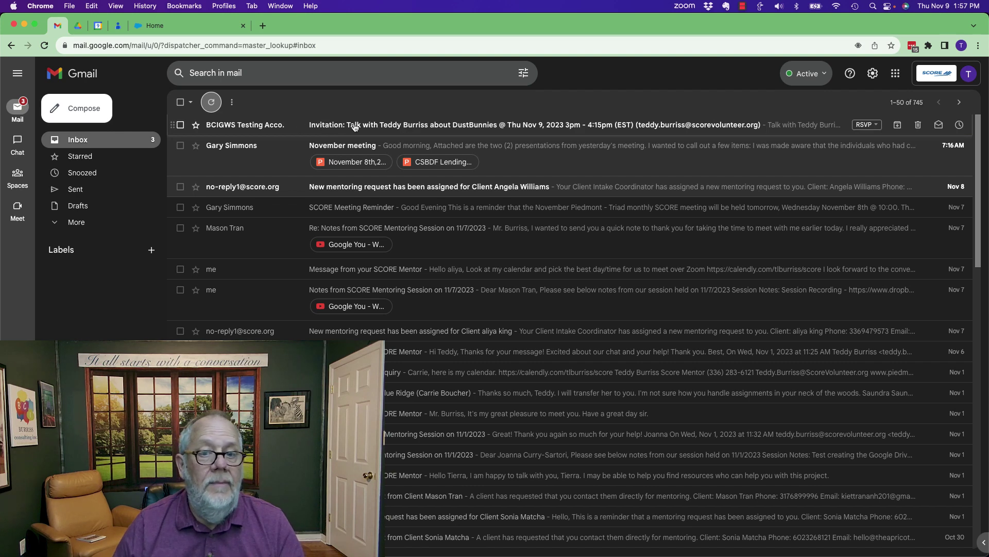
click(224, 6)
click(244, 23)
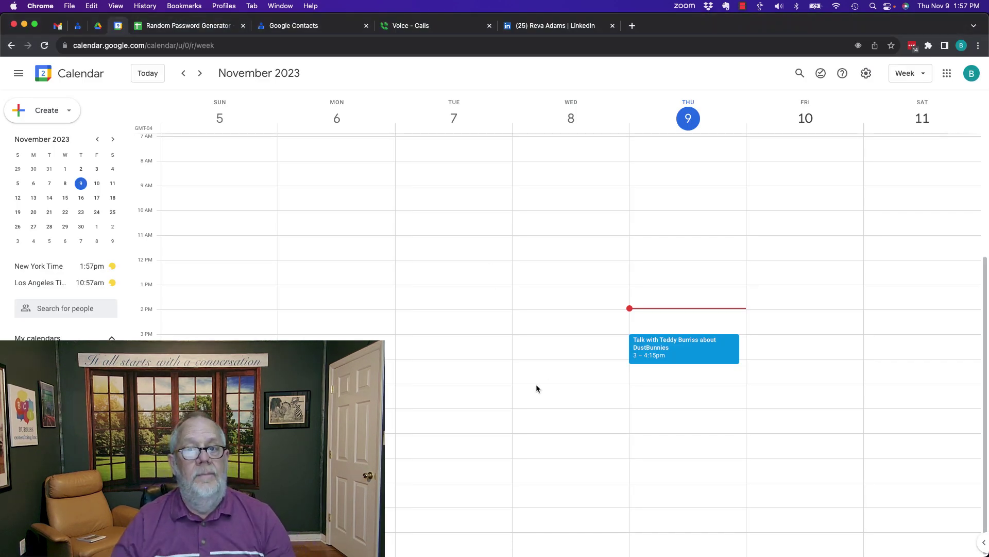
- Create event 't' on Wednesday Nov 8, 4–5:30pm, invite one contact, and skip invitation emails
click(567, 372)
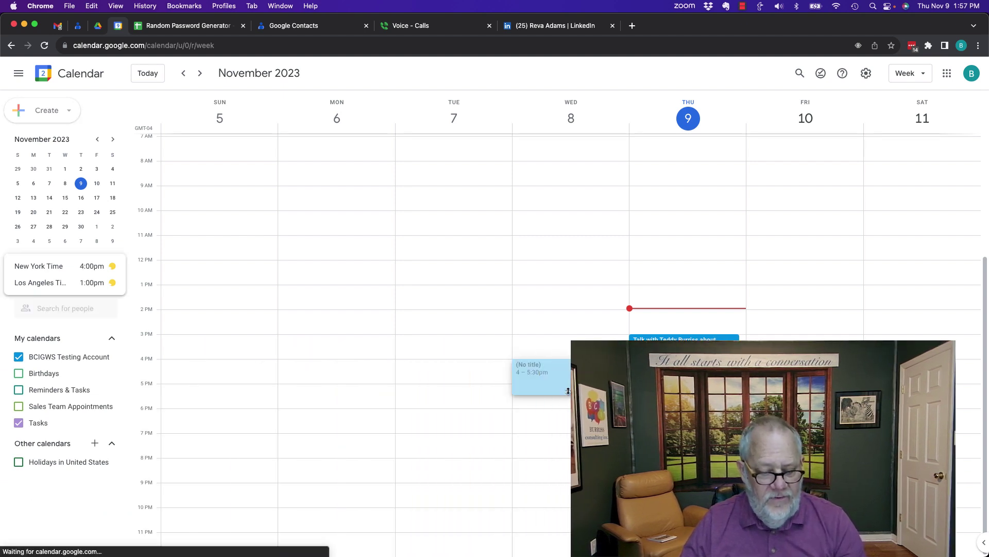
text(t)
click(343, 313)
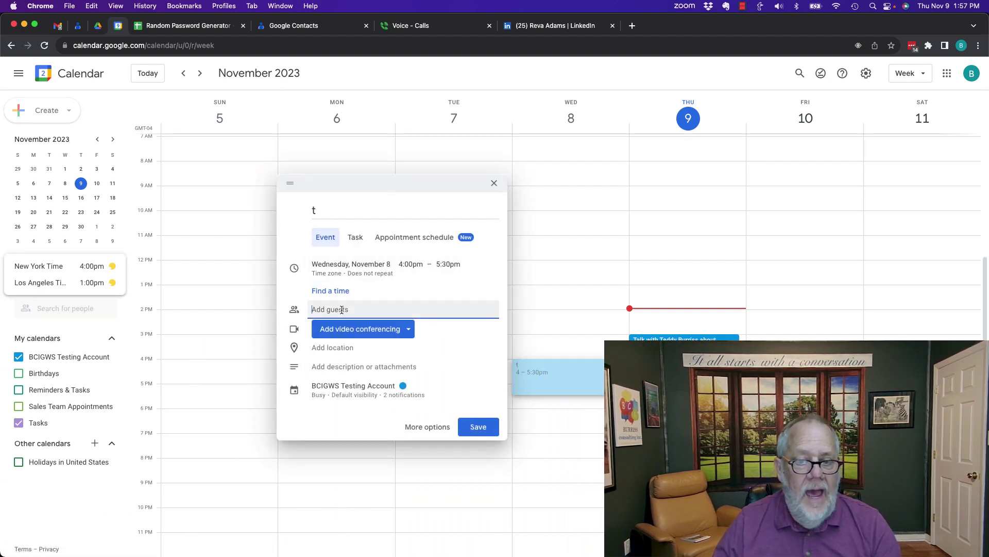
text(tedd)
click(364, 335)
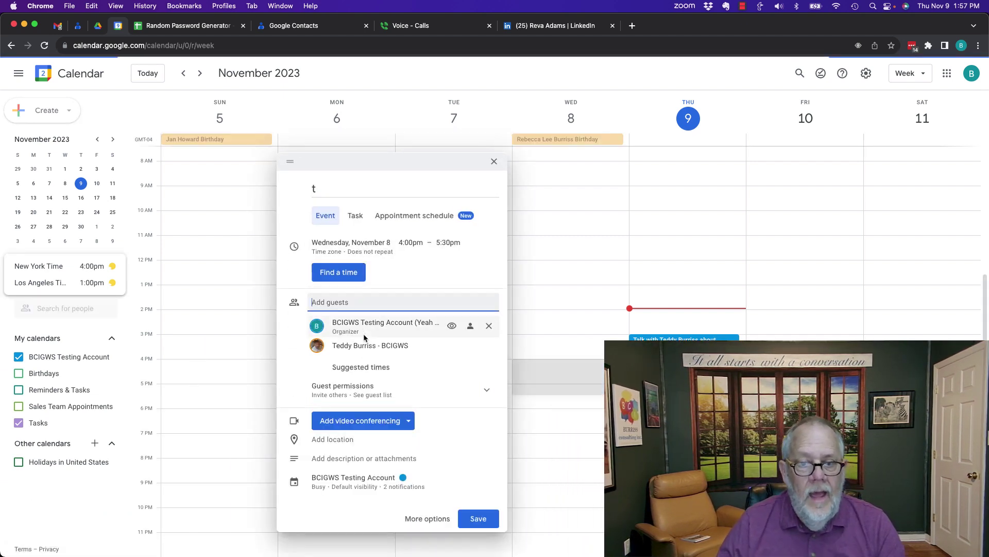
click(480, 521)
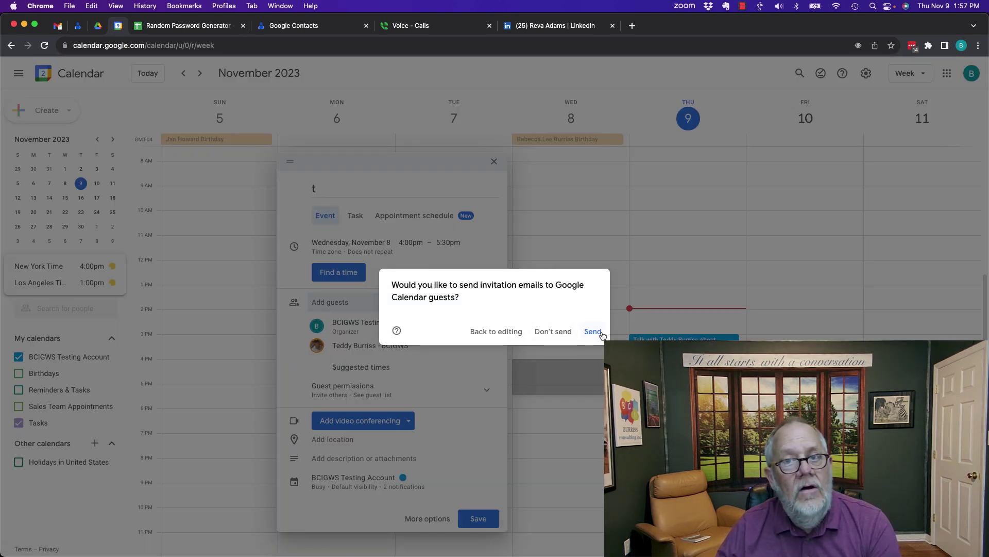
click(545, 332)
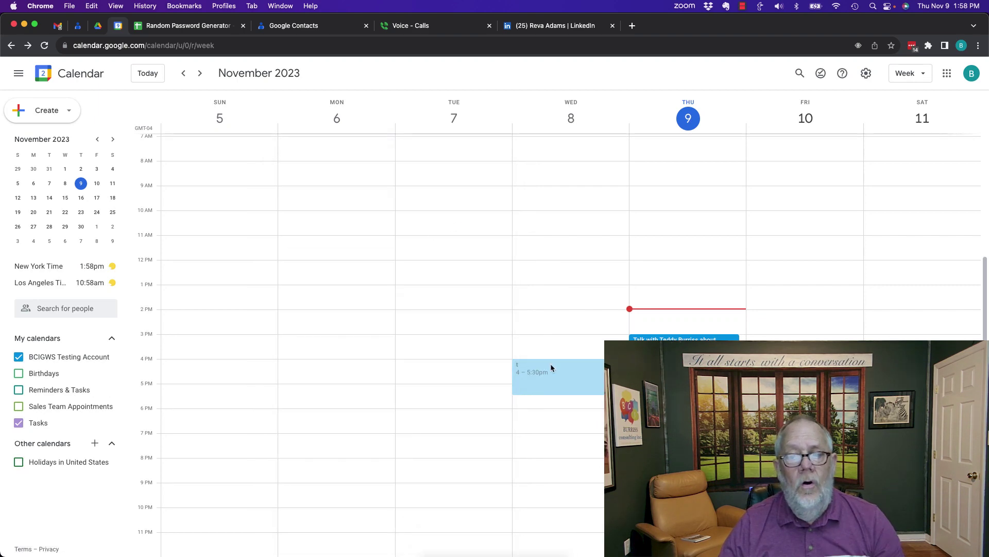
- Add the description 'ateatas tasdf' to test event 't' and save without emailing guests
click(588, 382)
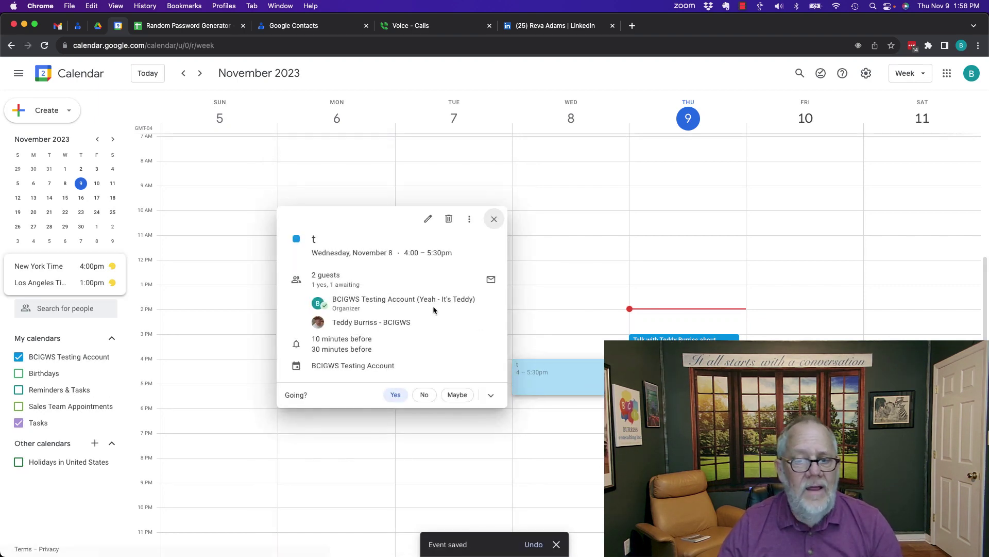
click(428, 218)
click(148, 412)
text(ateatas tasdf)
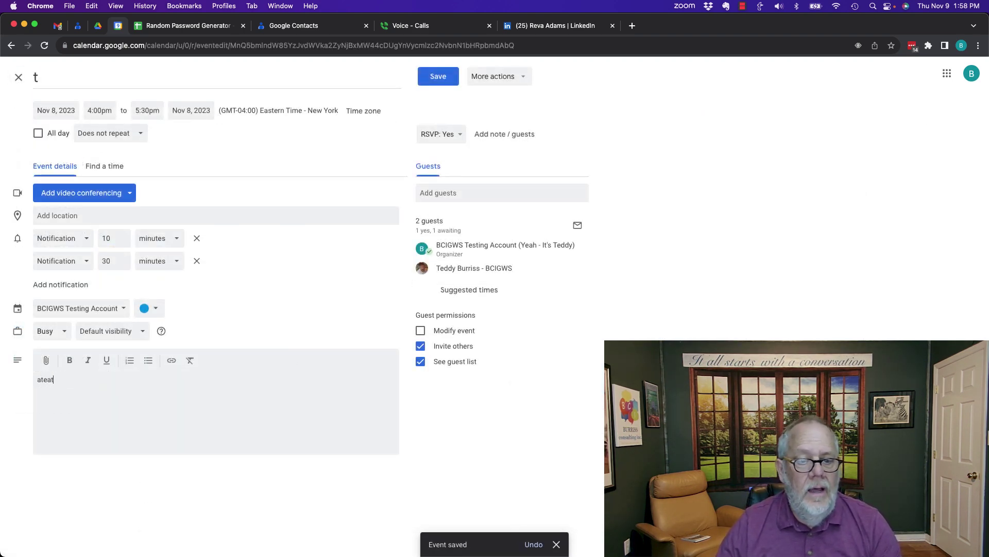
click(442, 78)
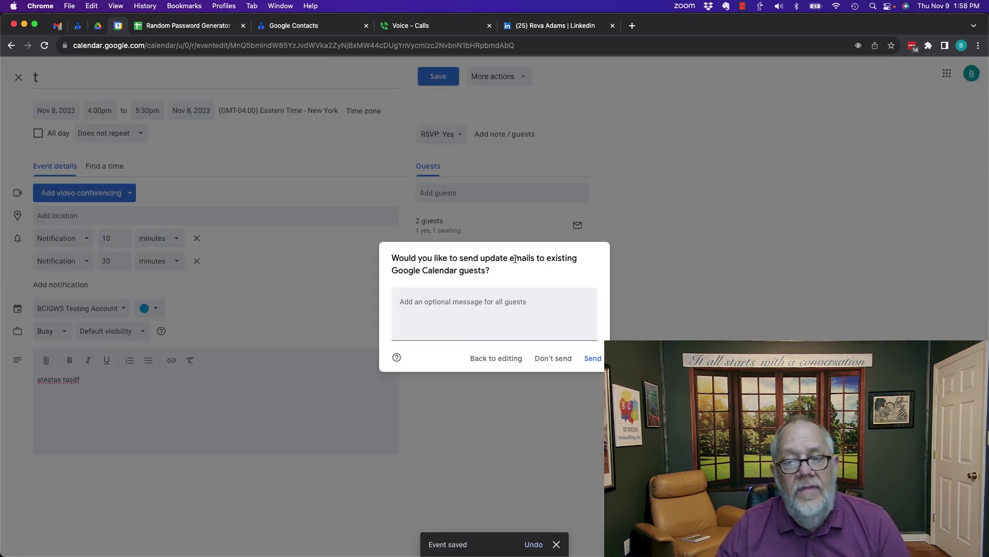
drag(490, 260, 531, 259)
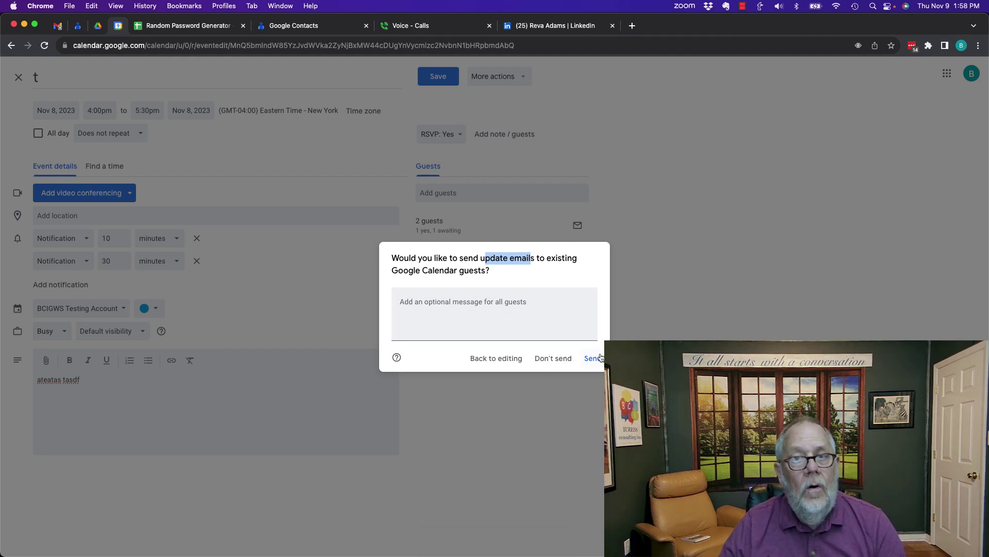
click(555, 359)
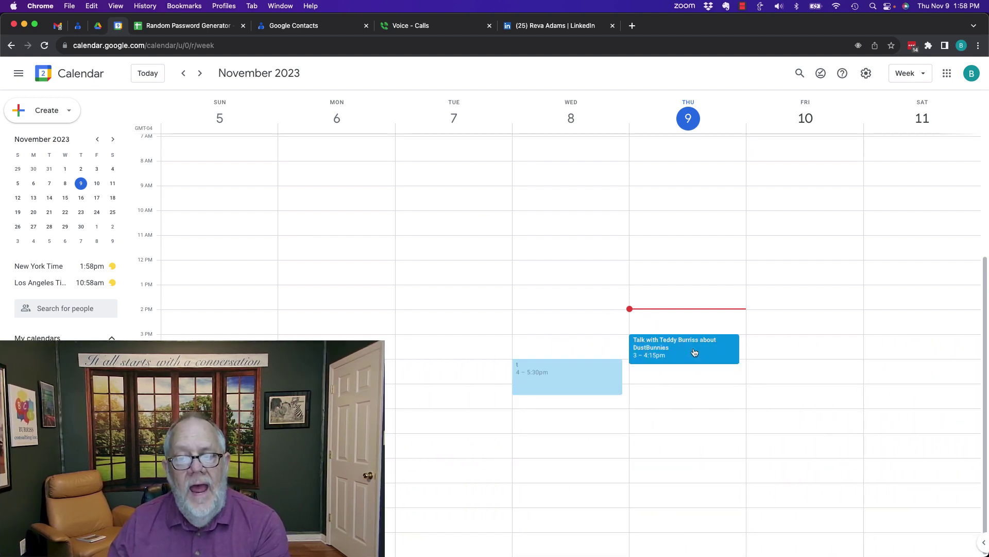
- Move the DustBunnies talk to Thursday 2–3:15pm without notifying guests
drag(694, 353, 695, 324)
click(549, 355)
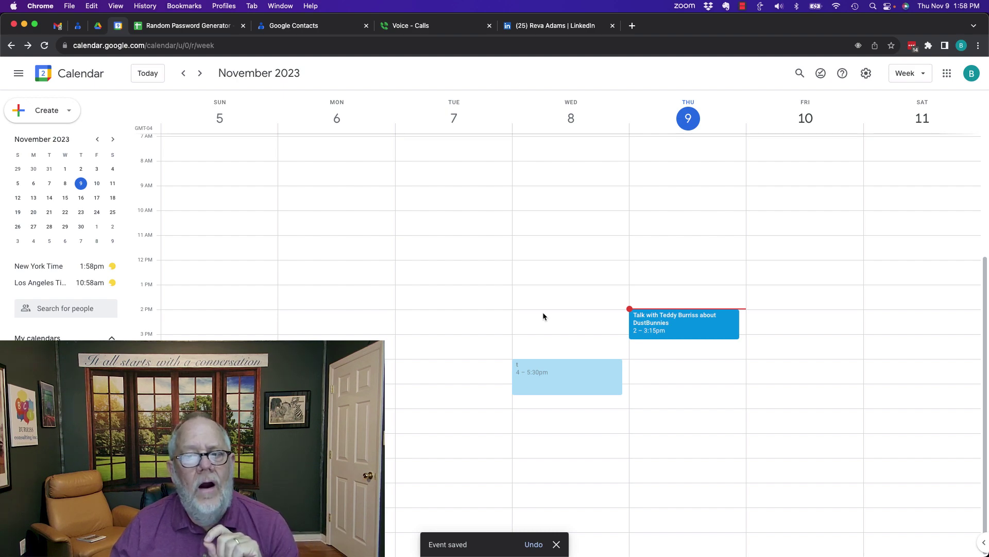
click(695, 321)
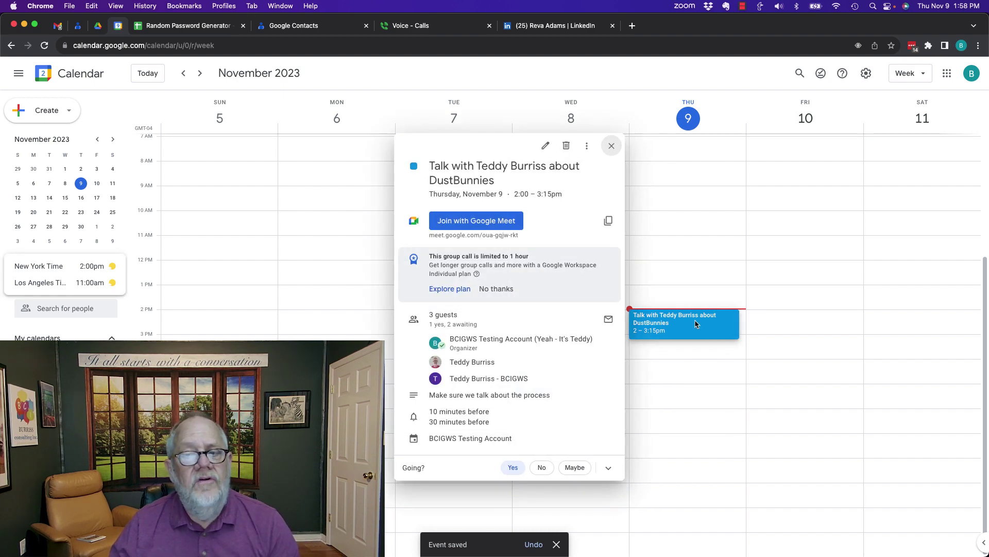
click(544, 147)
- Change 'about' to 'regarding' in the title and send guests the note 'I am online now'
double_click(211, 78)
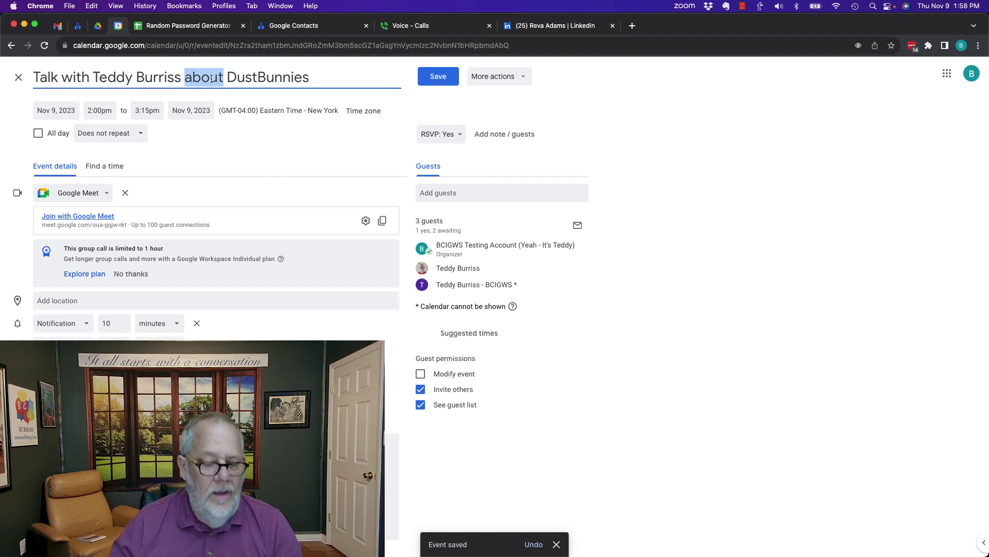
text(regardi)
text(ng)
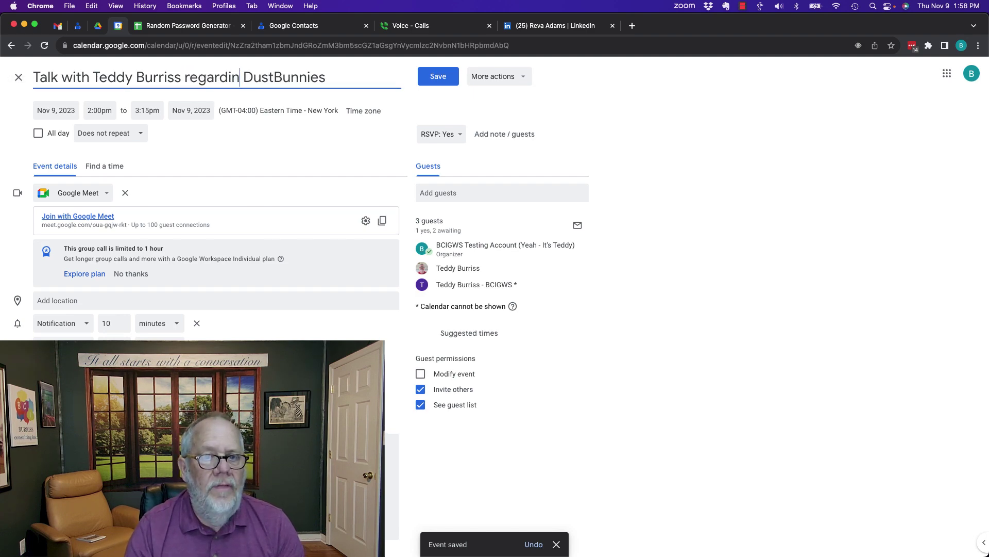
click(440, 77)
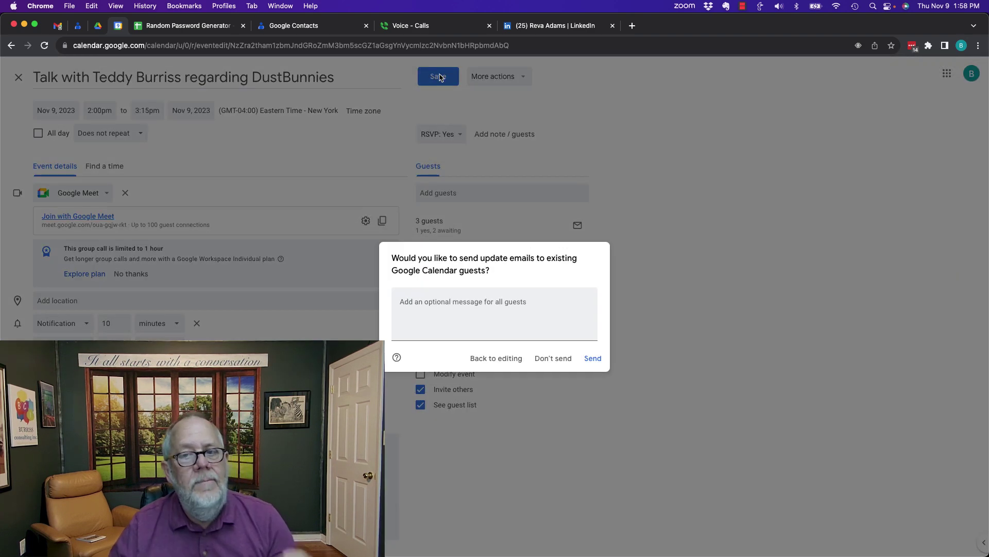
click(468, 313)
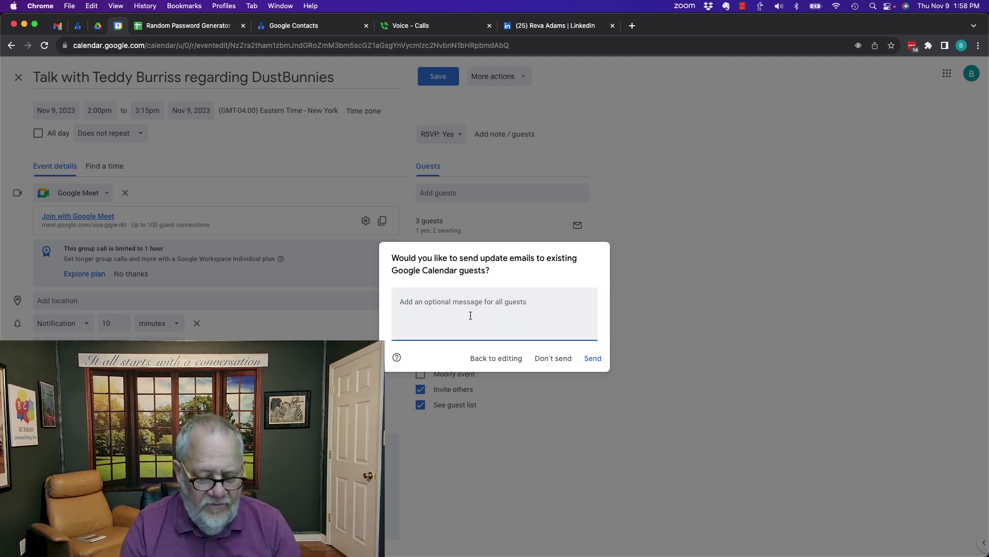
text(I a)
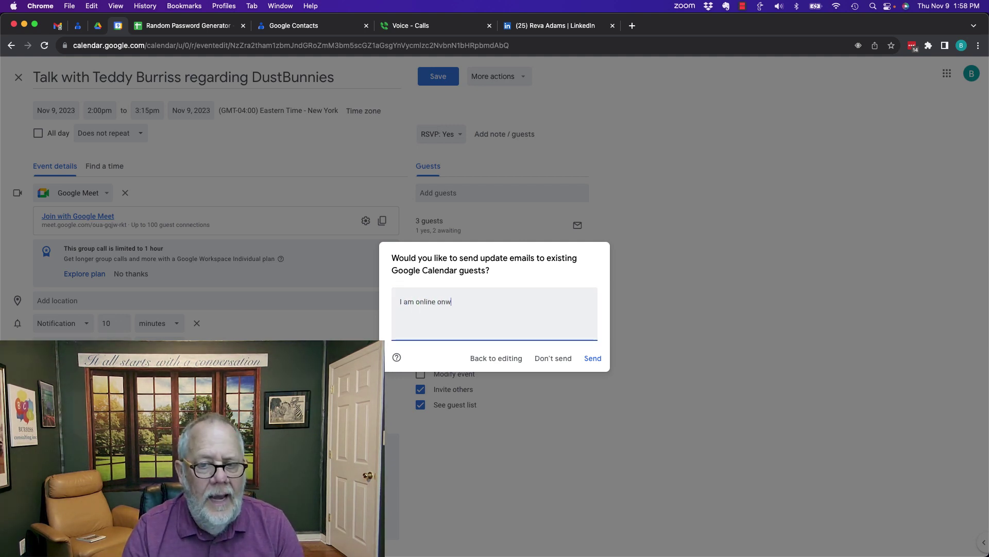
text(m online)
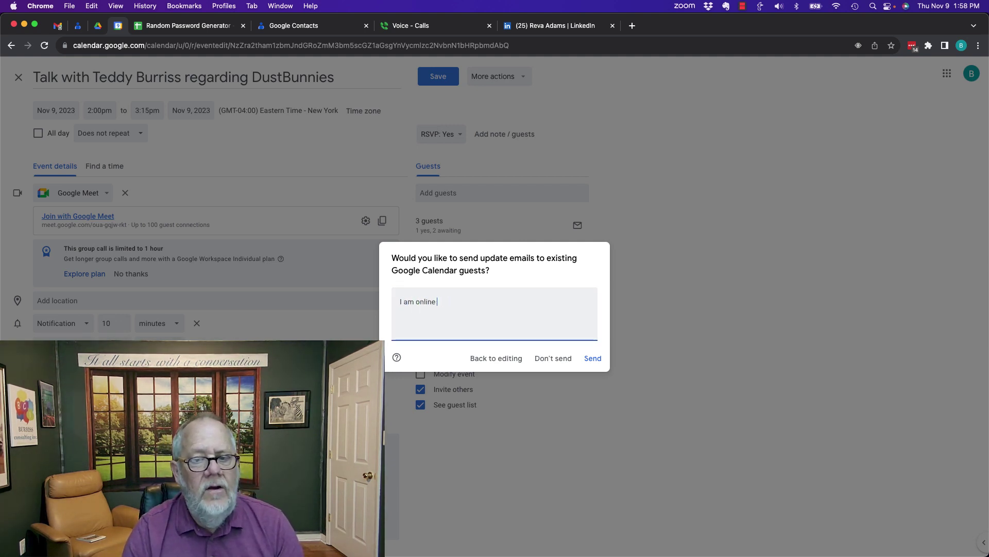
text(nownow)
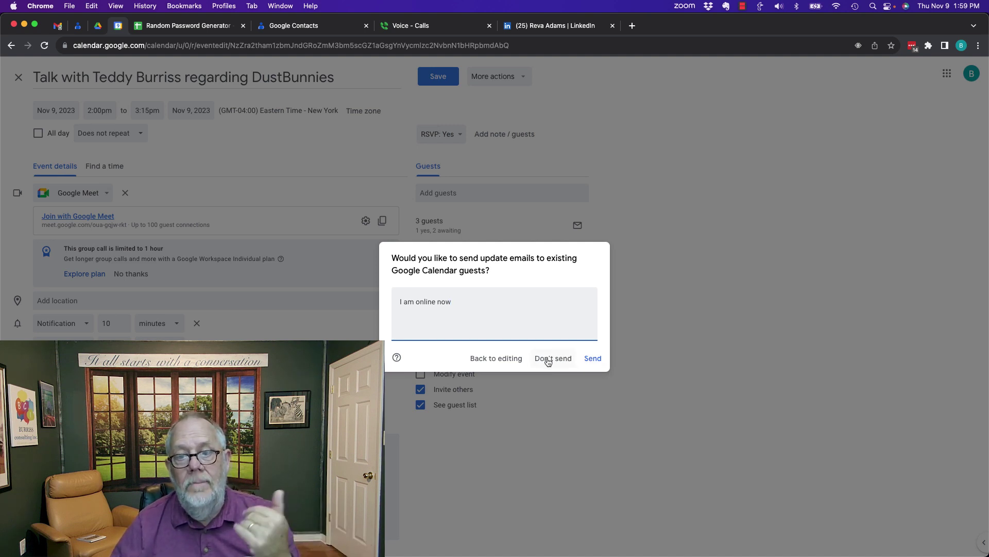
click(593, 358)
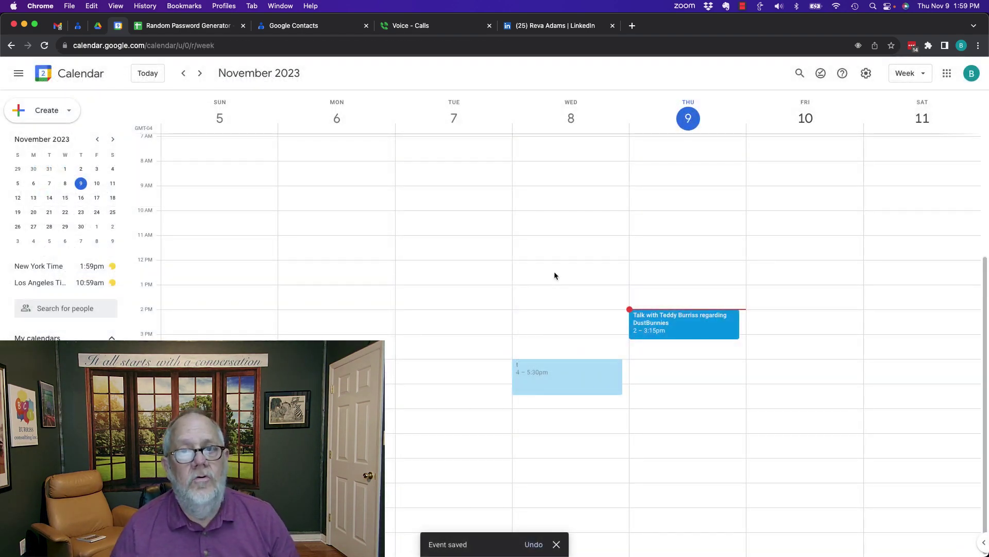